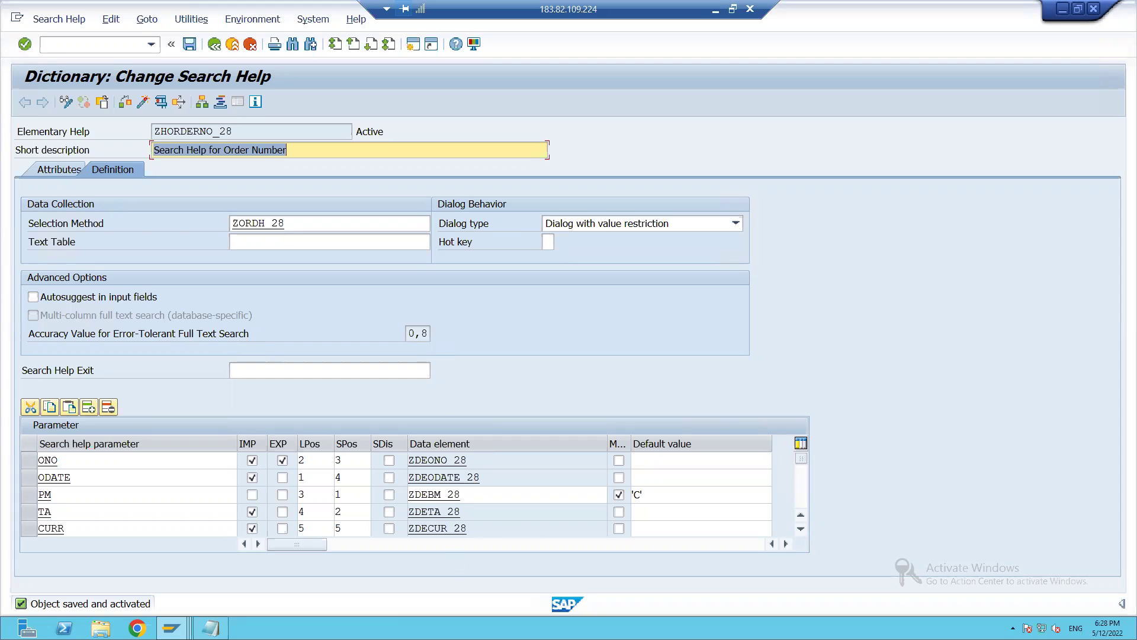
Step: Switch to the text notes and highlight the definition of collective search help under the types of search help
{"action": "left_click", "coordinate": [211, 628]}
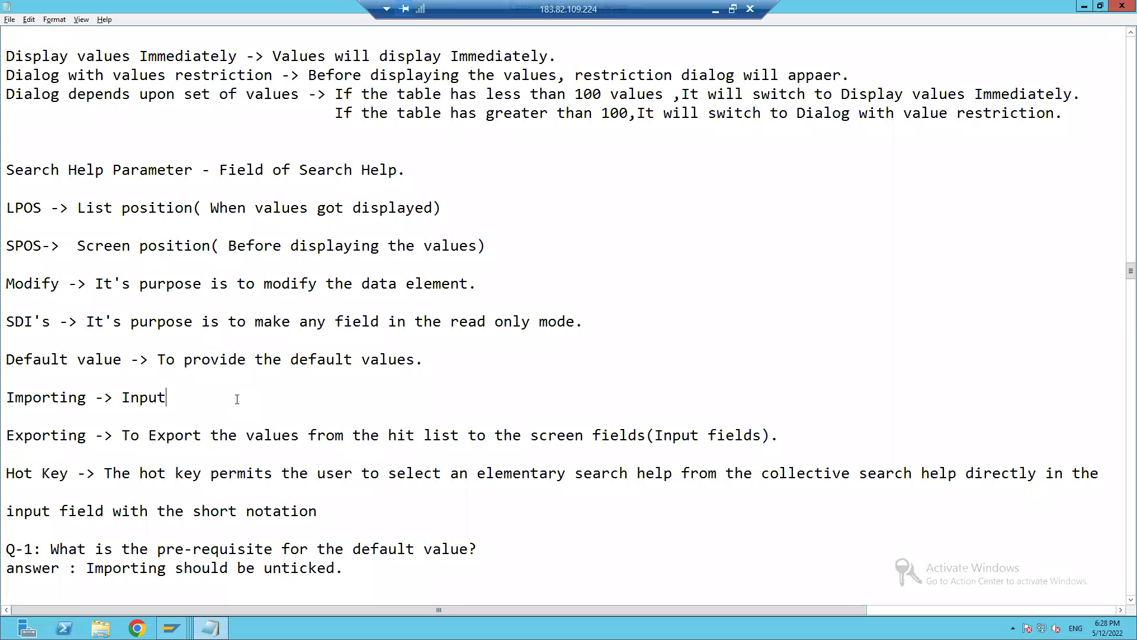
{"action": "scroll", "coordinate": [240, 399], "scroll_direction": "up", "scroll_amount": 3}
{"action": "scroll", "coordinate": [239, 400], "scroll_direction": "up", "scroll_amount": 3}
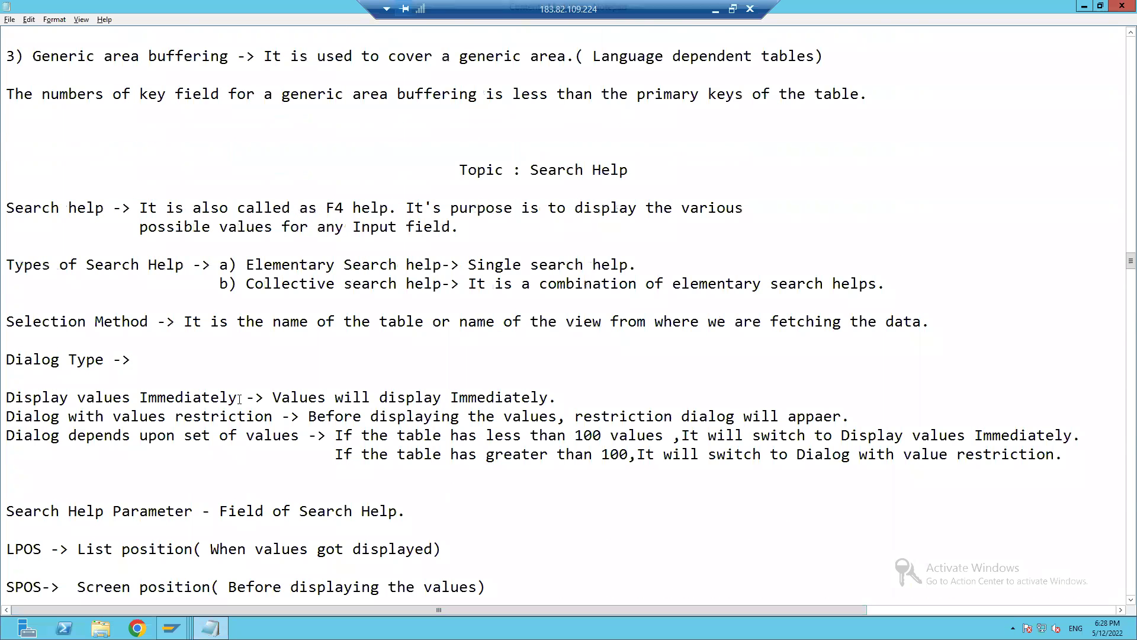
{"action": "left_click_drag", "start_coordinate": [469, 284], "coordinate": [901, 292]}
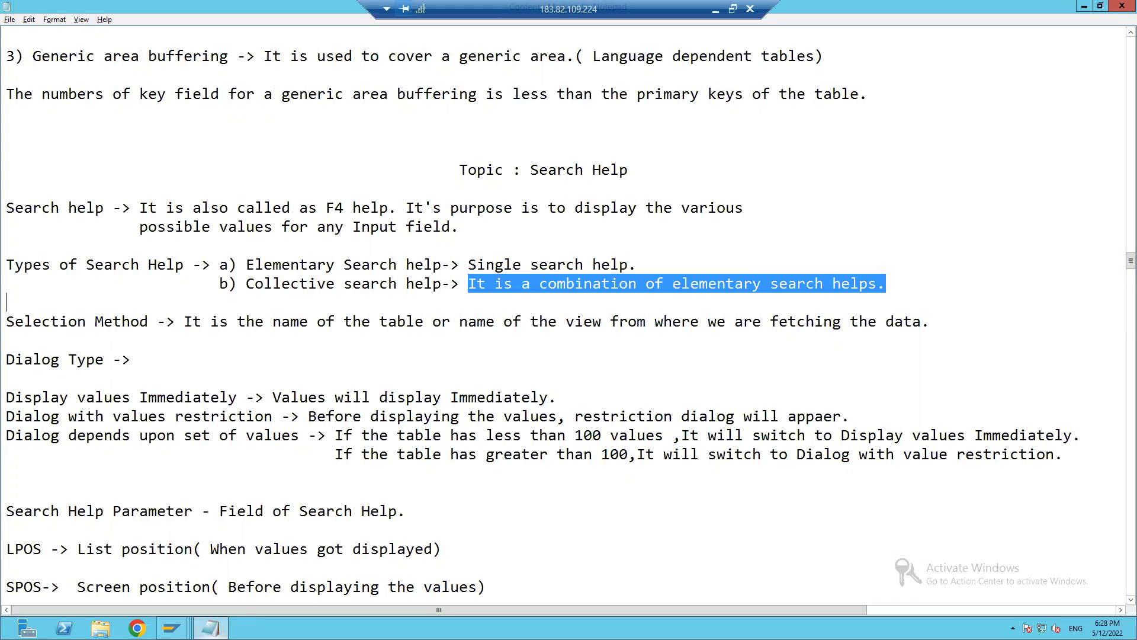
Step: Return to the SAP window with ZHORDERNO_28, append "-1" to its short description and activate it without displaying the activation log
{"action": "mouse_move", "coordinate": [172, 627]}
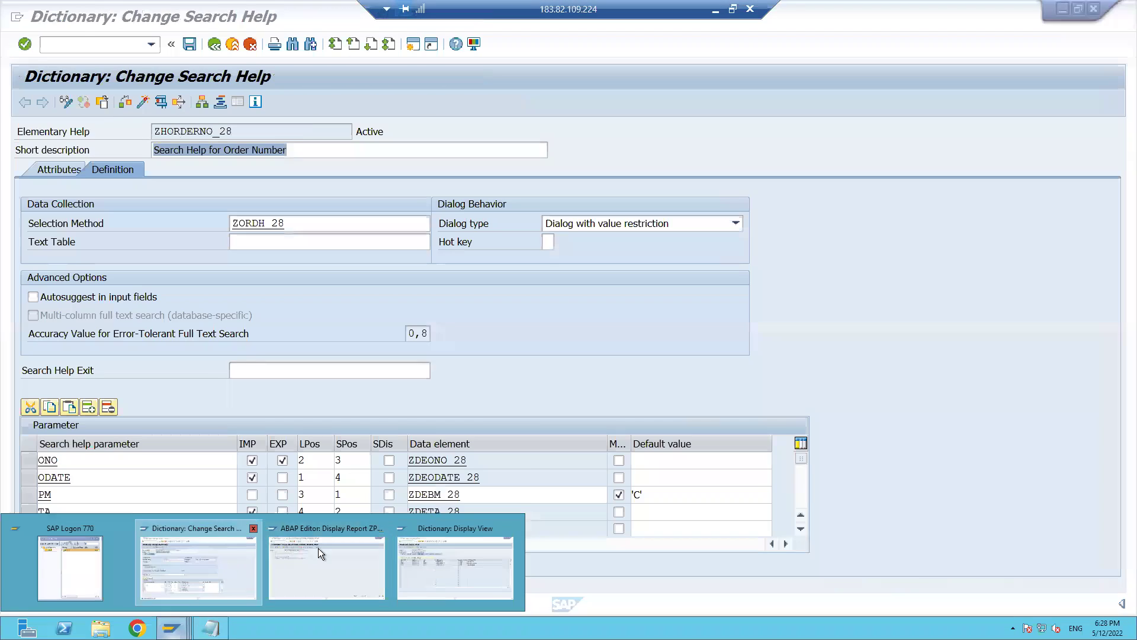
{"action": "left_click", "coordinate": [231, 578]}
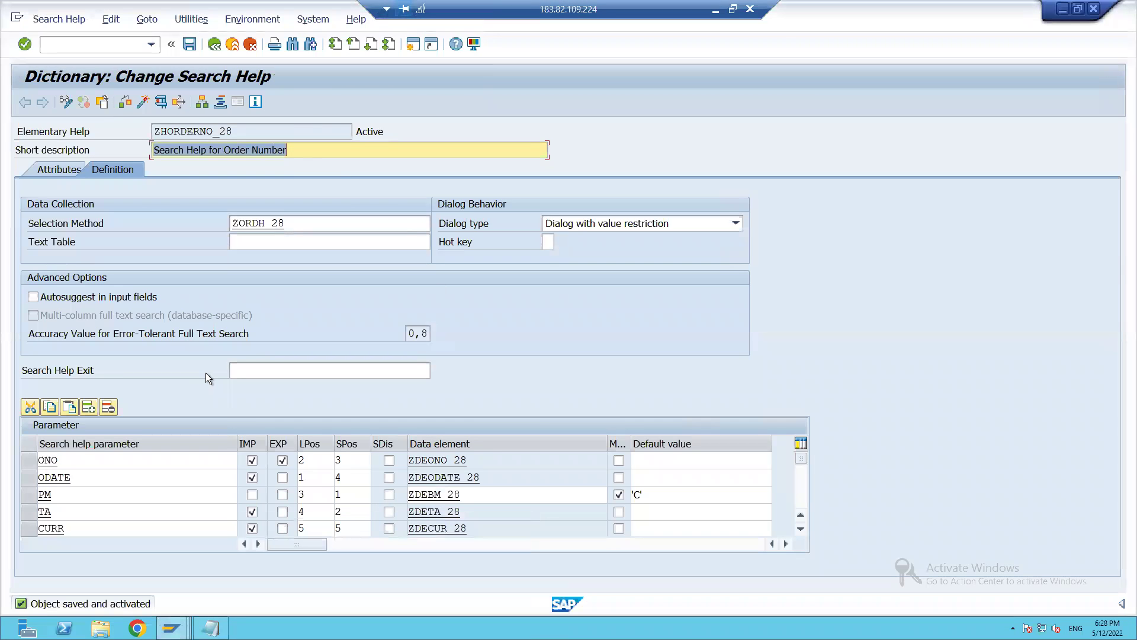
{"action": "left_click", "coordinate": [298, 151]}
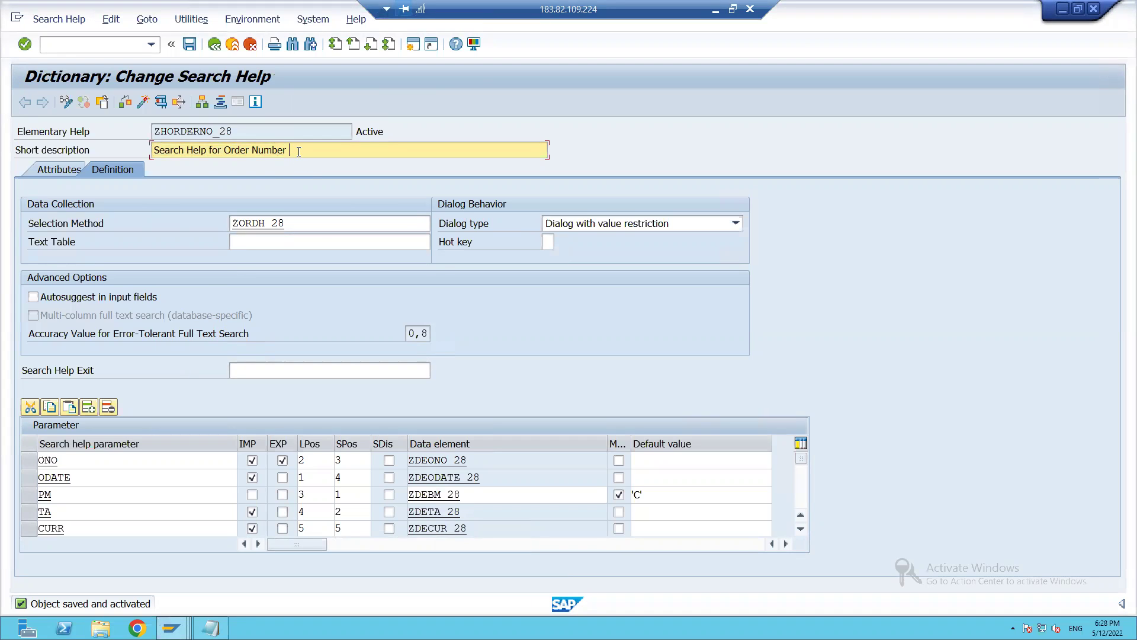
{"action": "type", "text": "-1"}
{"action": "left_click", "coordinate": [144, 105]}
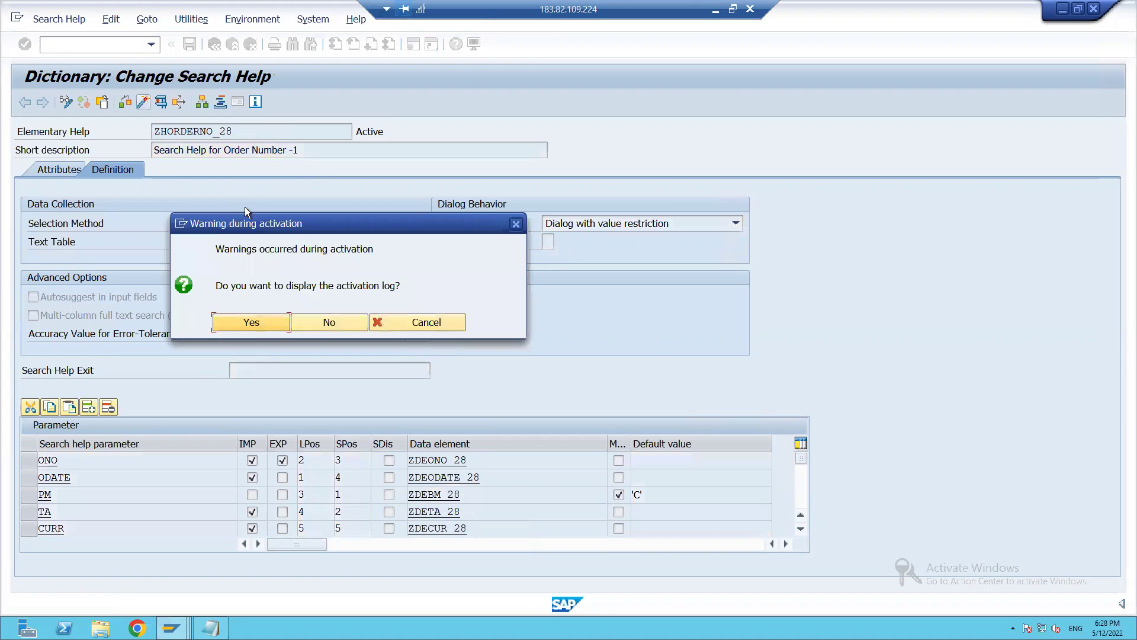
{"action": "left_click", "coordinate": [318, 323]}
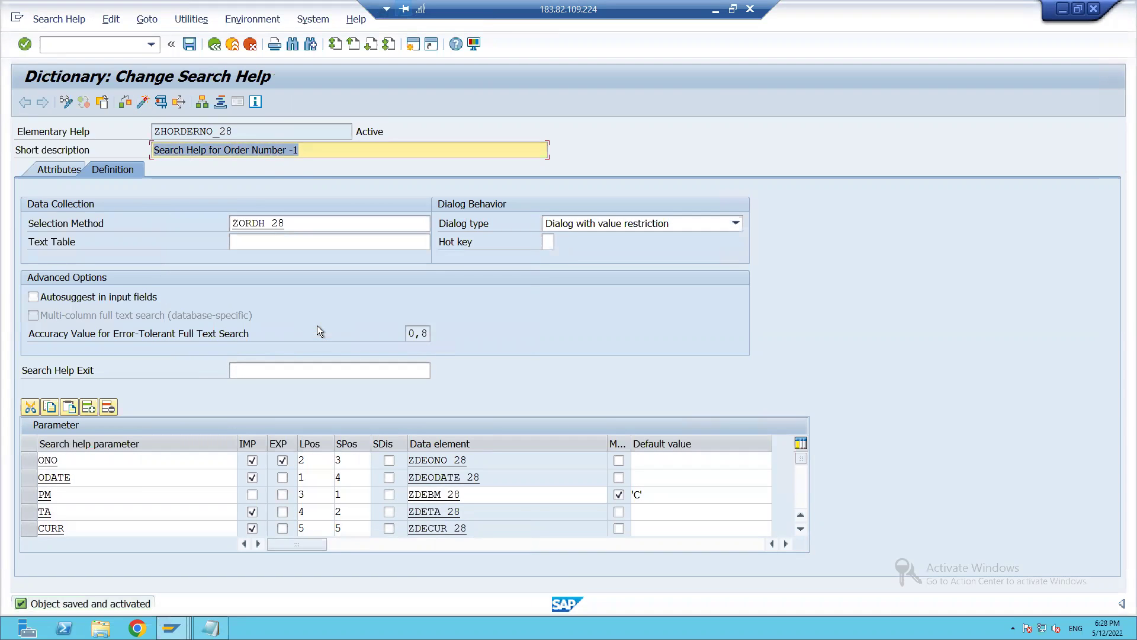
Step: From the ABAP Dictionary initial screen, copy search help ZHORDERNO_28 to ZHORDERNO_28_2 as a local object
{"action": "key", "text": "F3"}
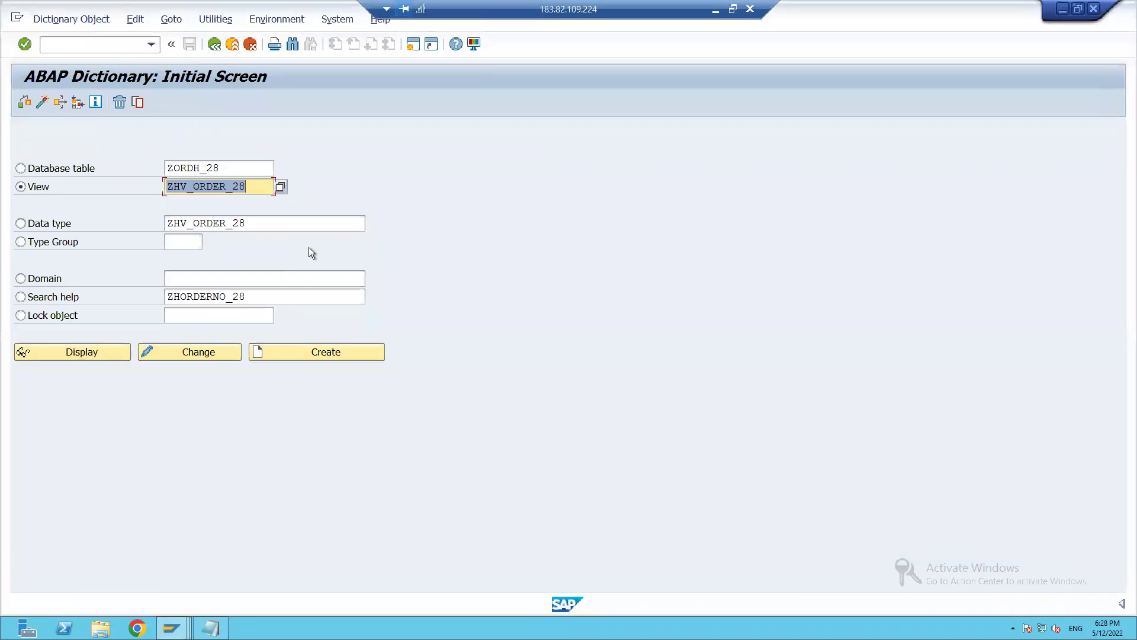
{"action": "left_click", "coordinate": [54, 296]}
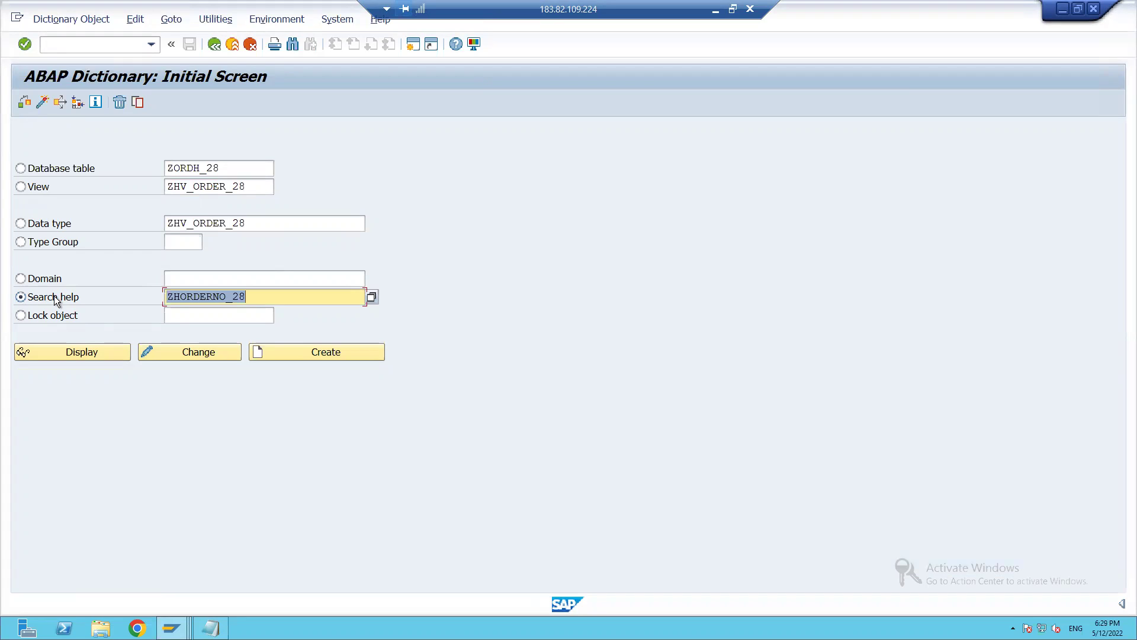
{"action": "left_click", "coordinate": [256, 302]}
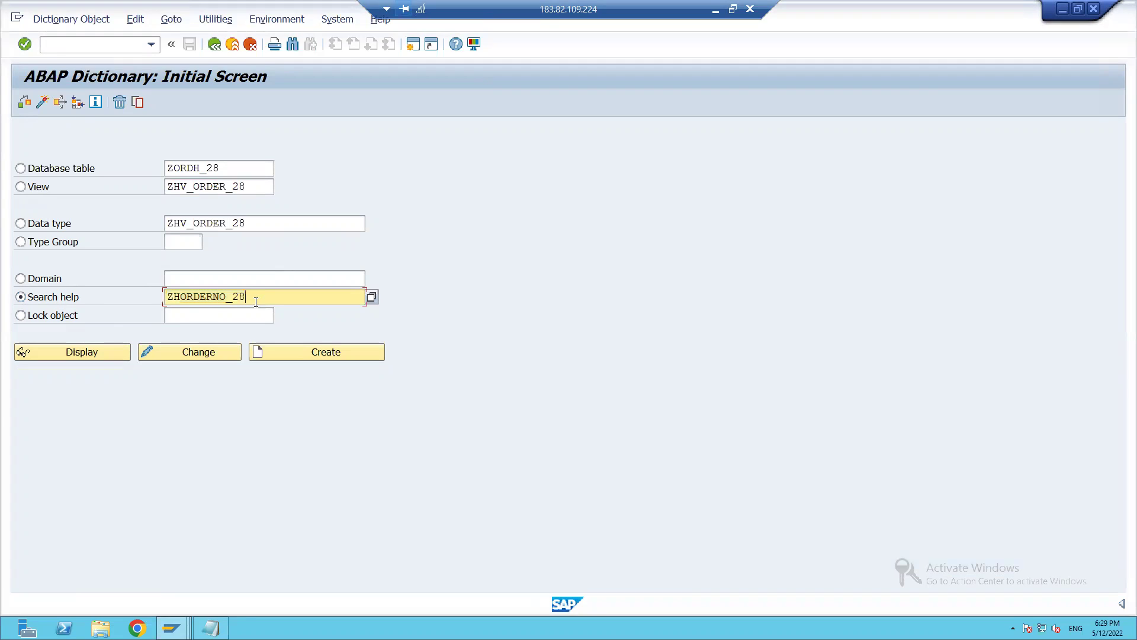
{"action": "left_click", "coordinate": [137, 101]}
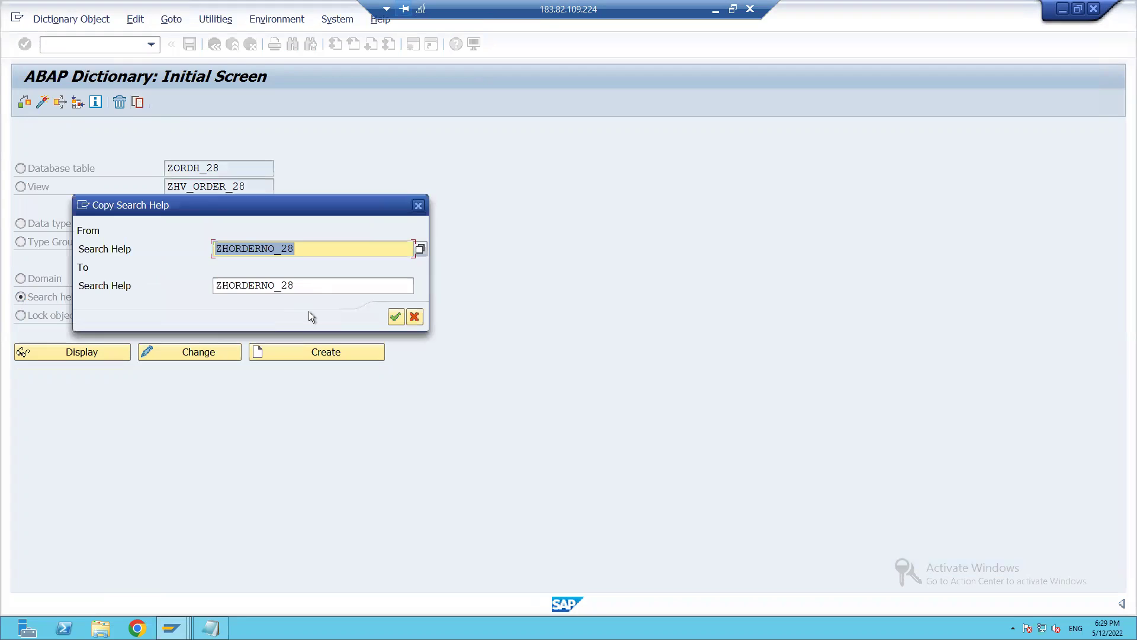
{"action": "left_click", "coordinate": [313, 287]}
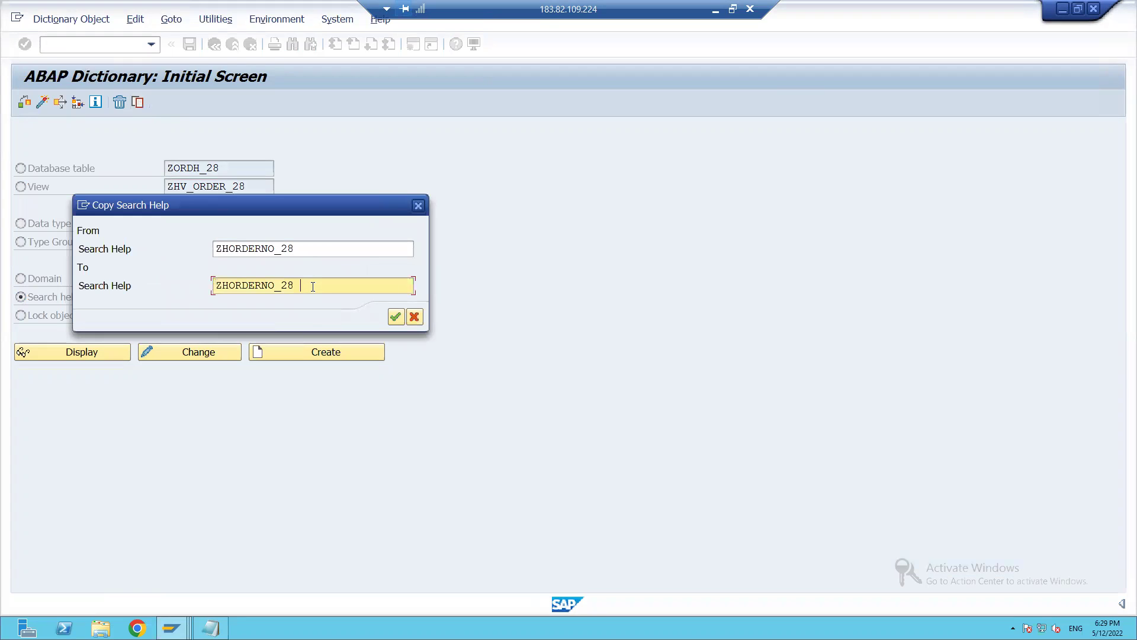
{"action": "type", "text": "_2"}
{"action": "left_click", "coordinate": [395, 317]}
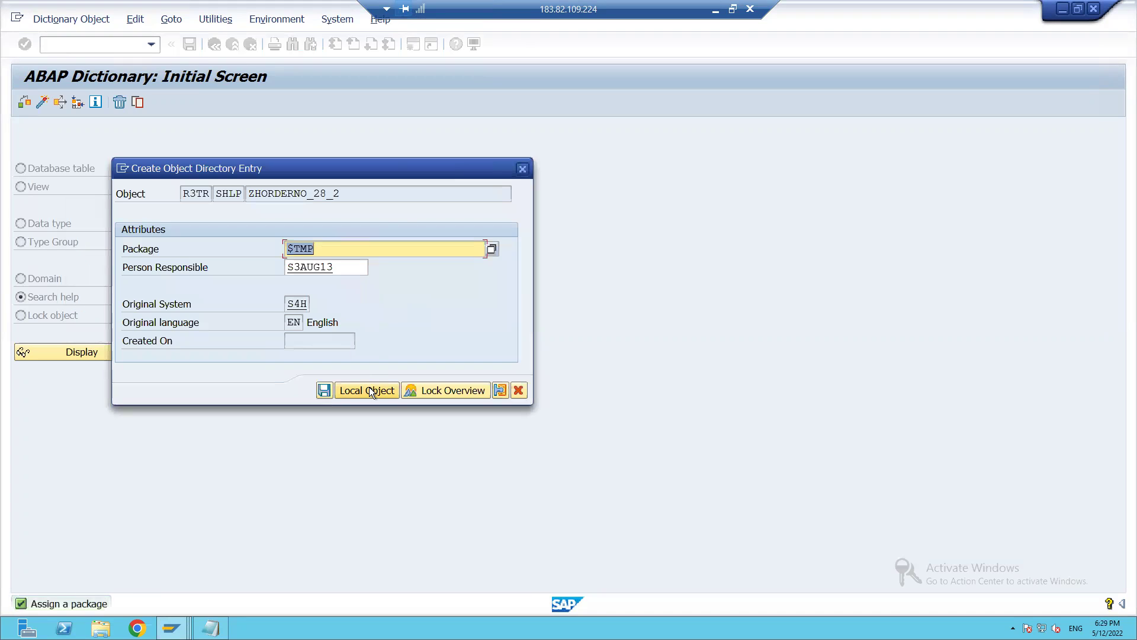
{"action": "left_click", "coordinate": [368, 390]}
Step: Open ZHORDERNO_28_2 for changes, set its short description to "Search Help for Order Number -2" and activate it
{"action": "left_click", "coordinate": [201, 352]}
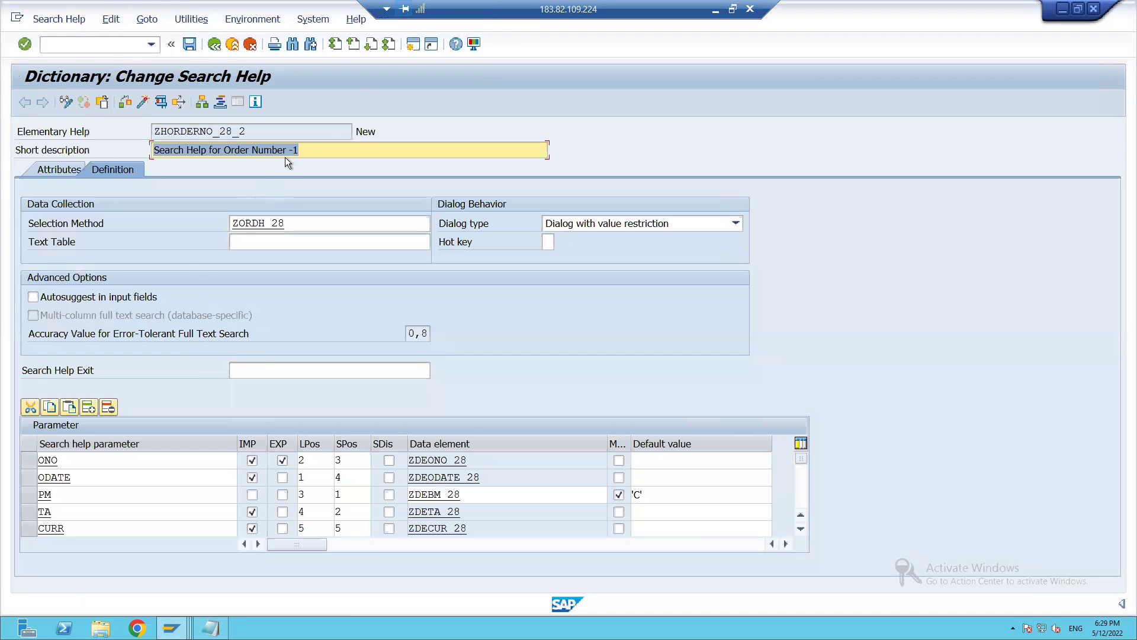
{"action": "left_click", "coordinate": [299, 149]}
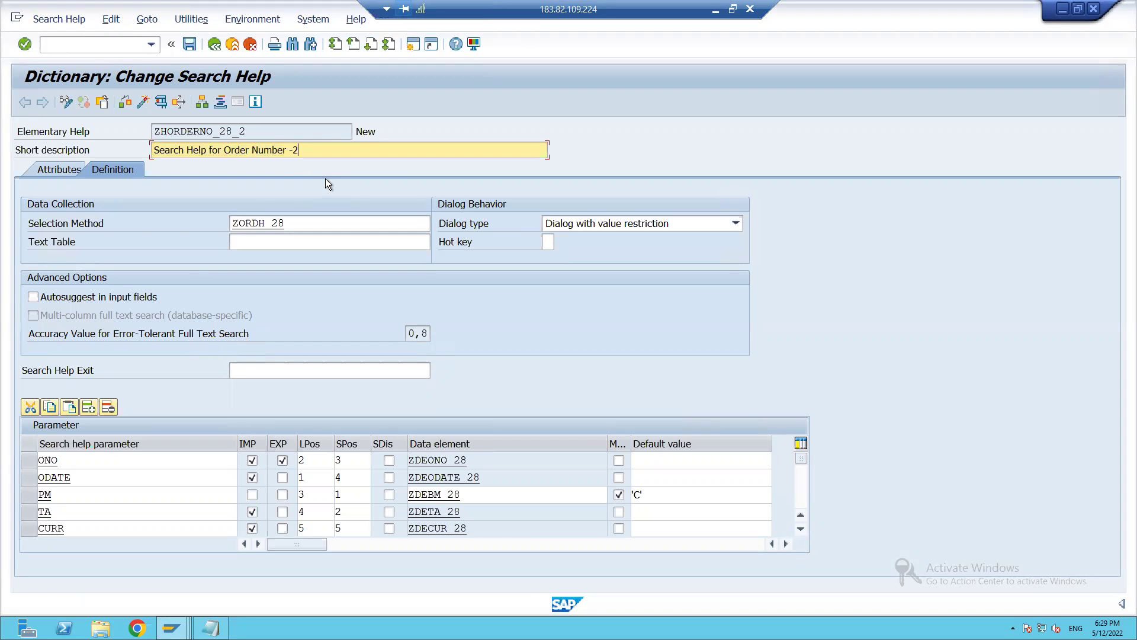
{"action": "left_click", "coordinate": [143, 102]}
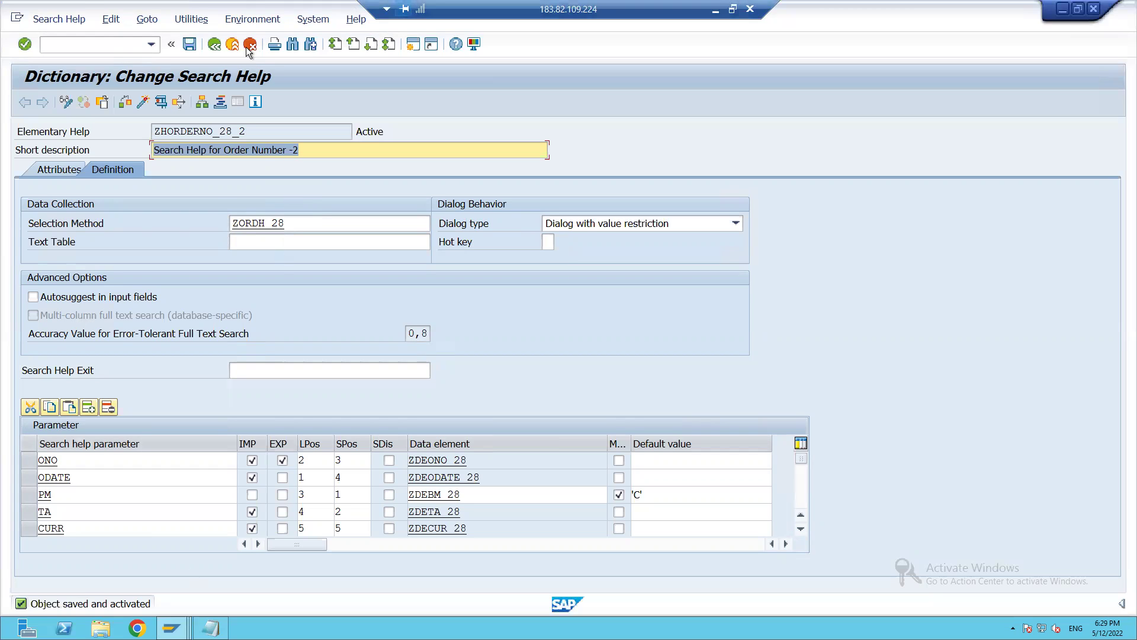
Step: Go back to the ABAP Dictionary initial screen and create a collective search help named ZHCOLLECTIVE_28
{"action": "left_click", "coordinate": [214, 44]}
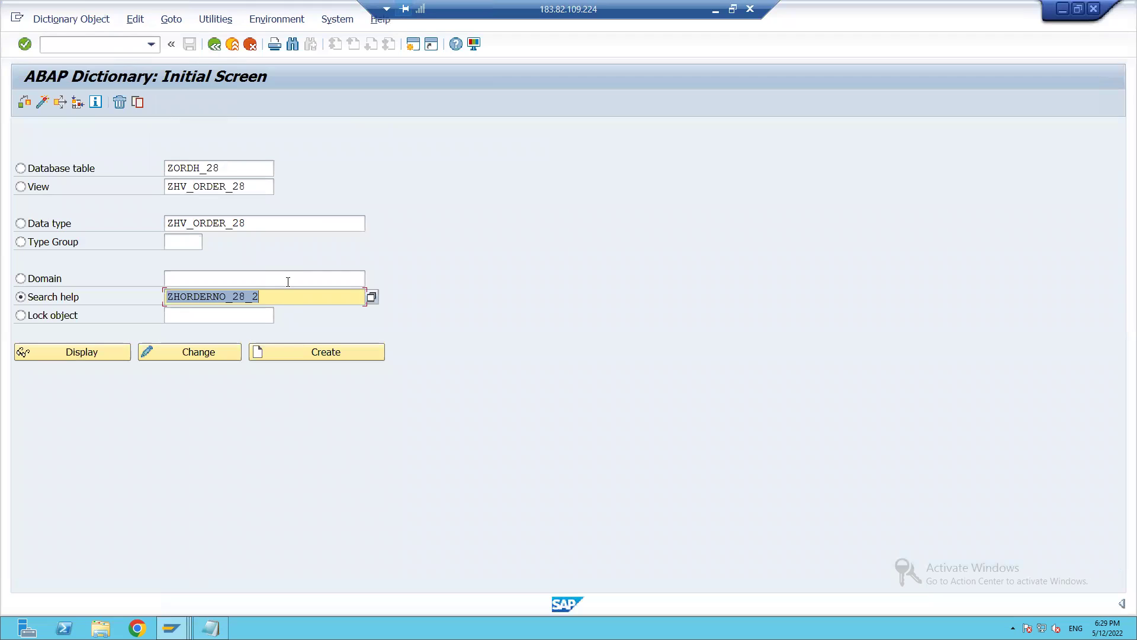
{"action": "key", "text": "BackSpace"}
{"action": "type", "text": "Z"}
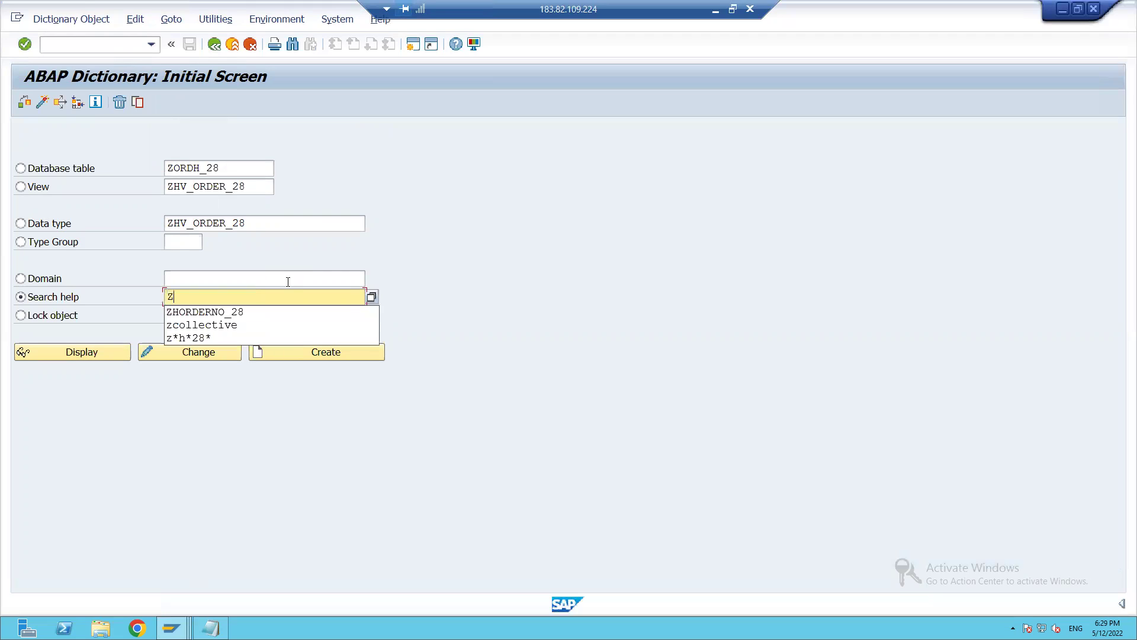
{"action": "type", "text": "COLLEC"}
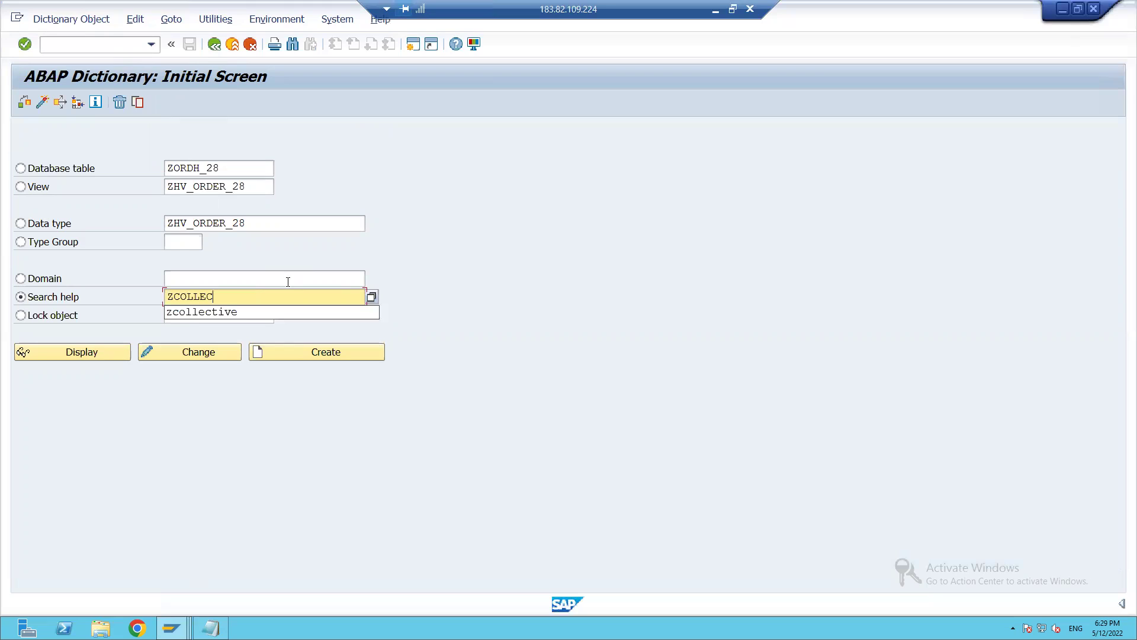
{"action": "type", "text": "TIVE"}
{"action": "type", "text": "H"}
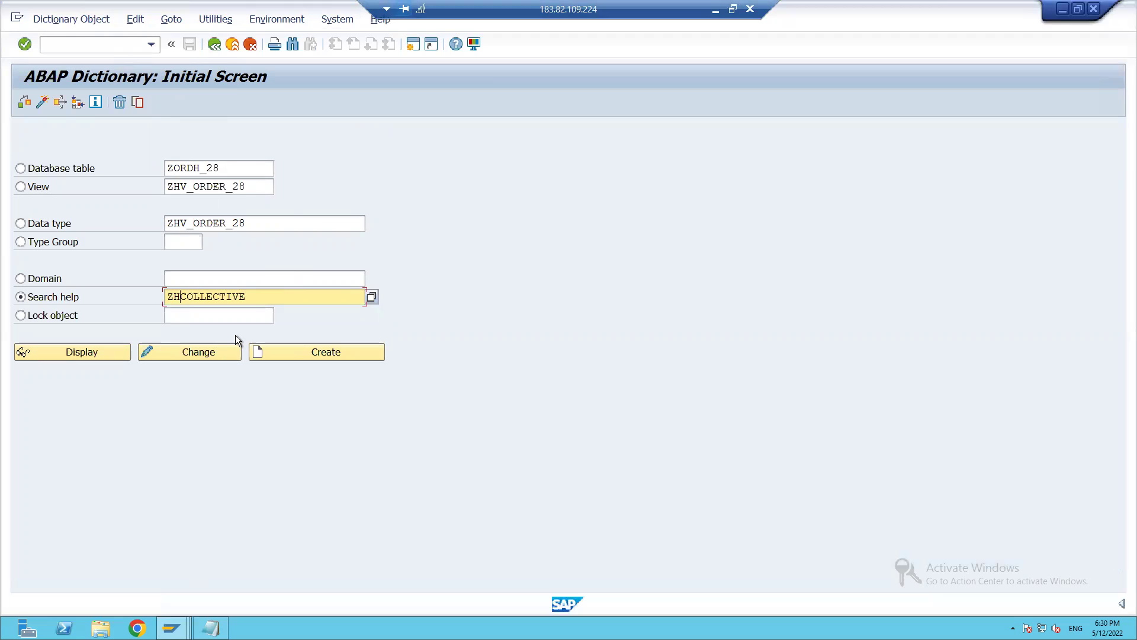
{"action": "left_click", "coordinate": [263, 301]}
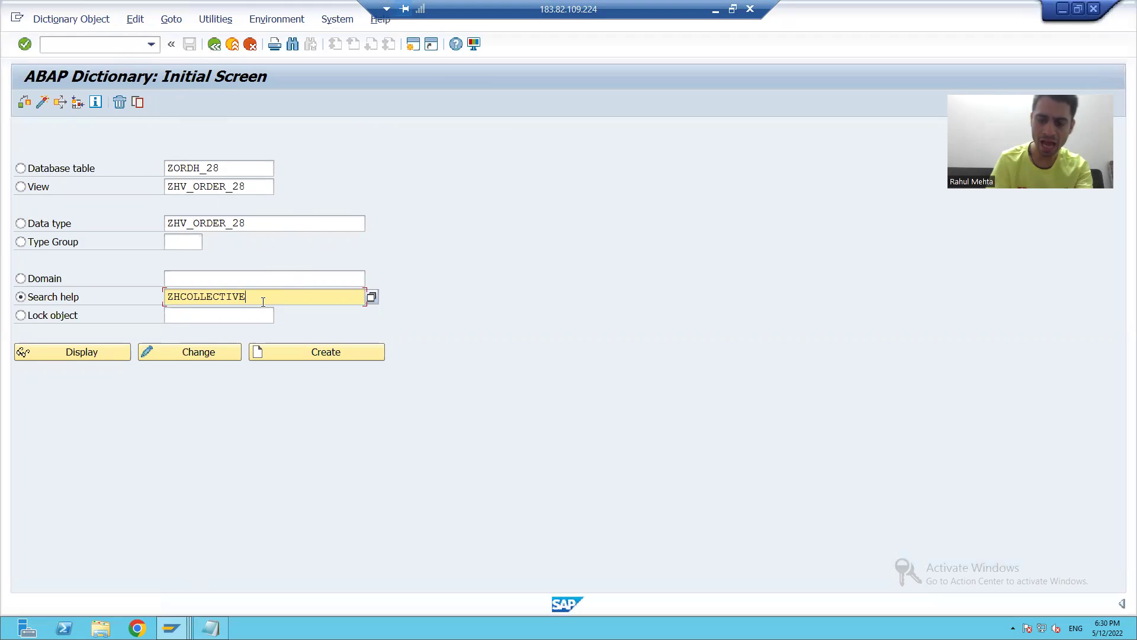
{"action": "type", "text": "_28"}
{"action": "double_click", "coordinate": [263, 302]}
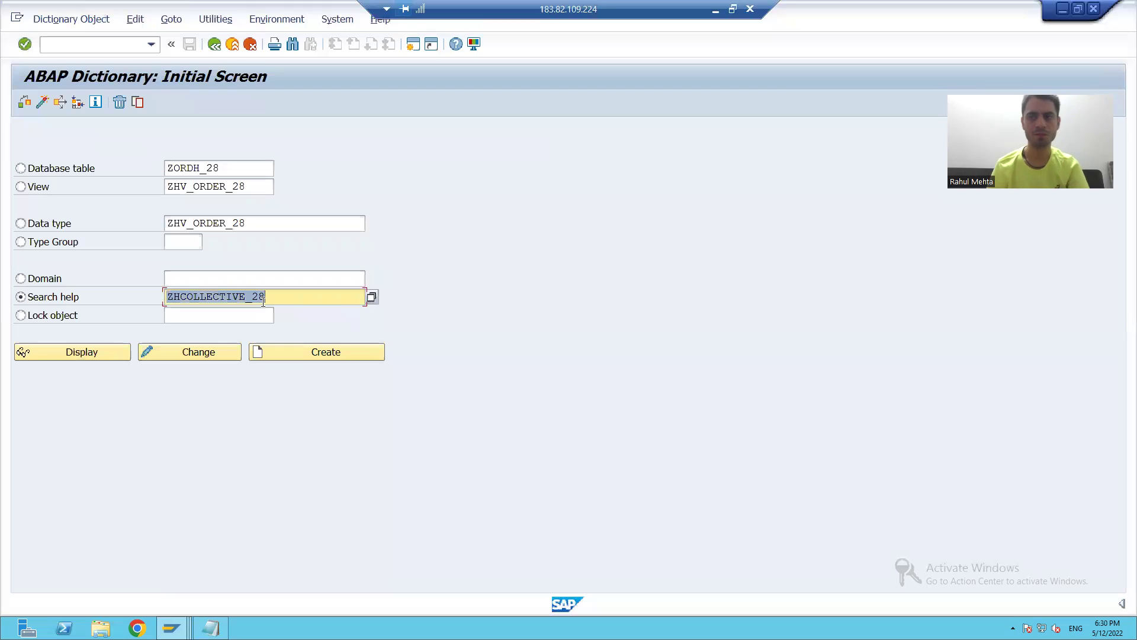
{"action": "left_click", "coordinate": [319, 354]}
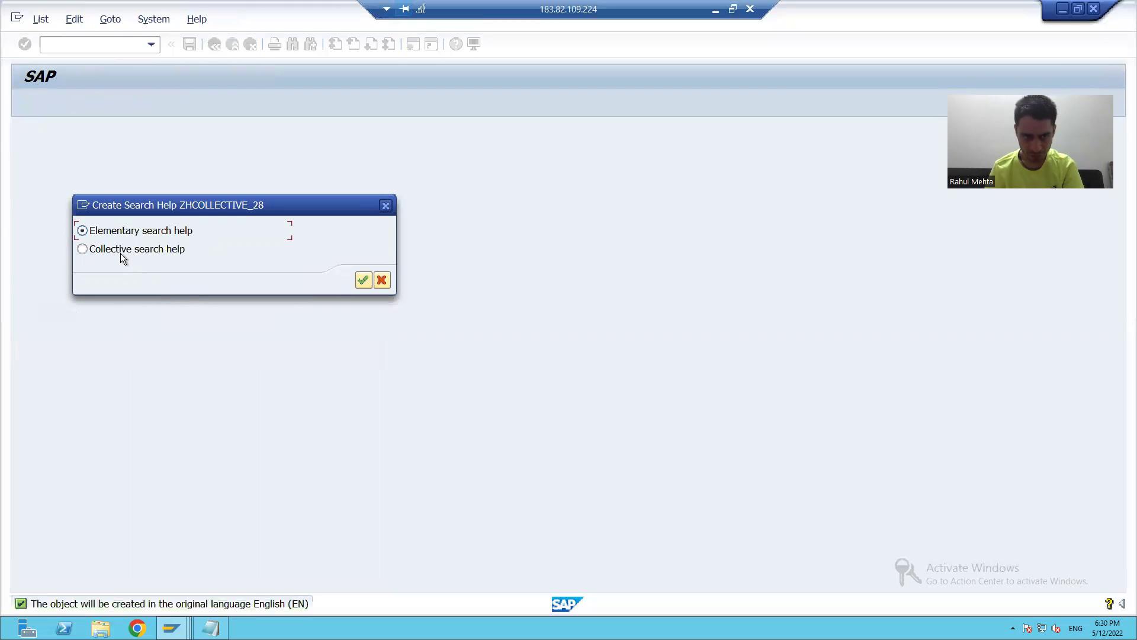
{"action": "left_click", "coordinate": [119, 251]}
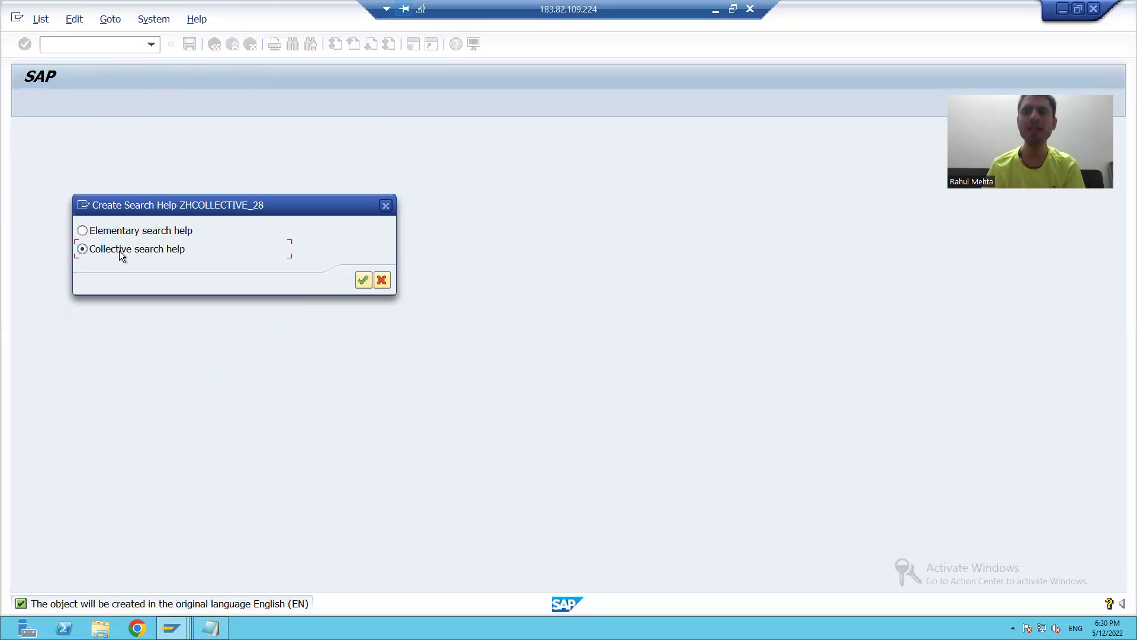
{"action": "left_click", "coordinate": [364, 280]}
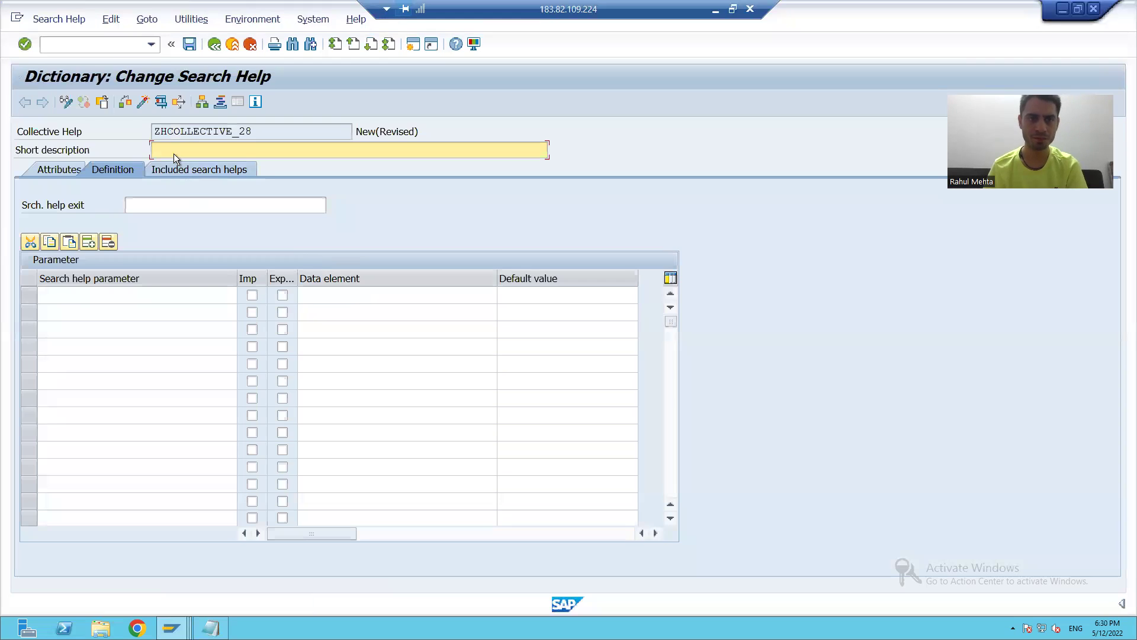
Step: Set the short description to "Collective Search Help for Order Number" and show the included search helps with a wider Hidden column
{"action": "type", "text": "Collective Search Help for Order Number"}
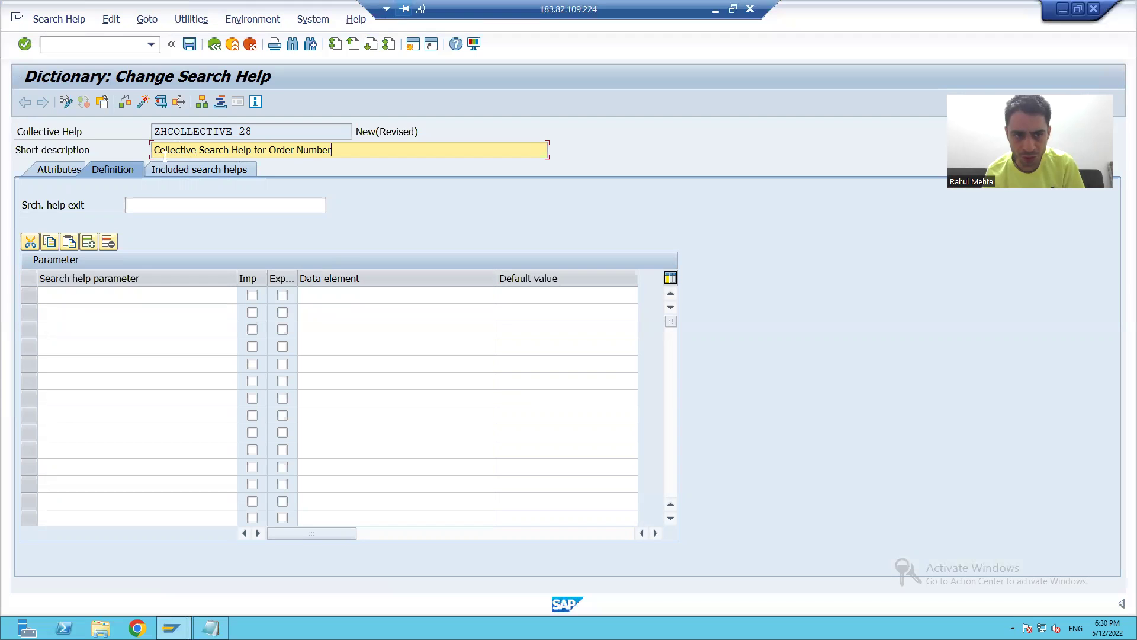
{"action": "left_click", "coordinate": [226, 169]}
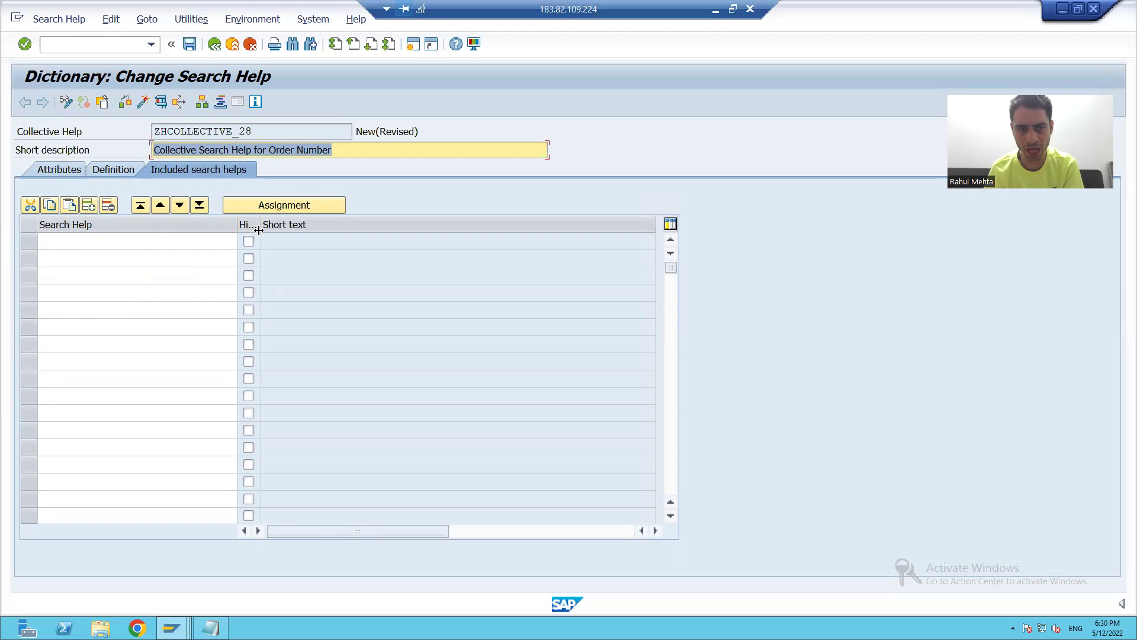
{"action": "left_click_drag", "start_coordinate": [259, 233], "coordinate": [314, 234]}
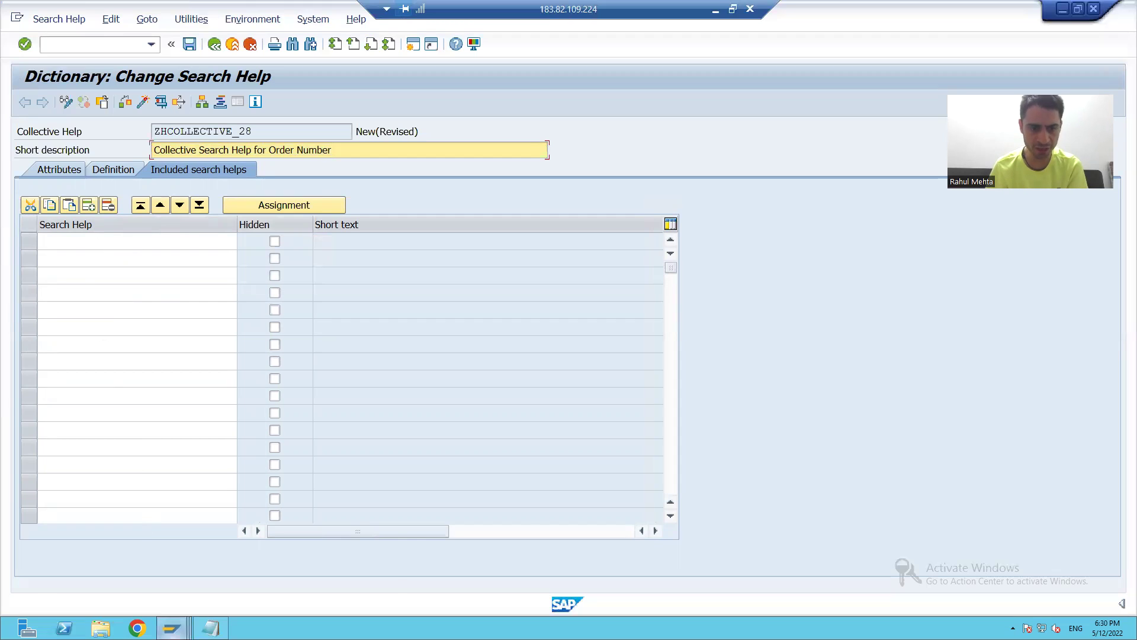
Step: In the ABAP Editor session, go to transaction /nse11 and copy the search help name ZHORDERNO_28
{"action": "left_click", "coordinate": [171, 628]}
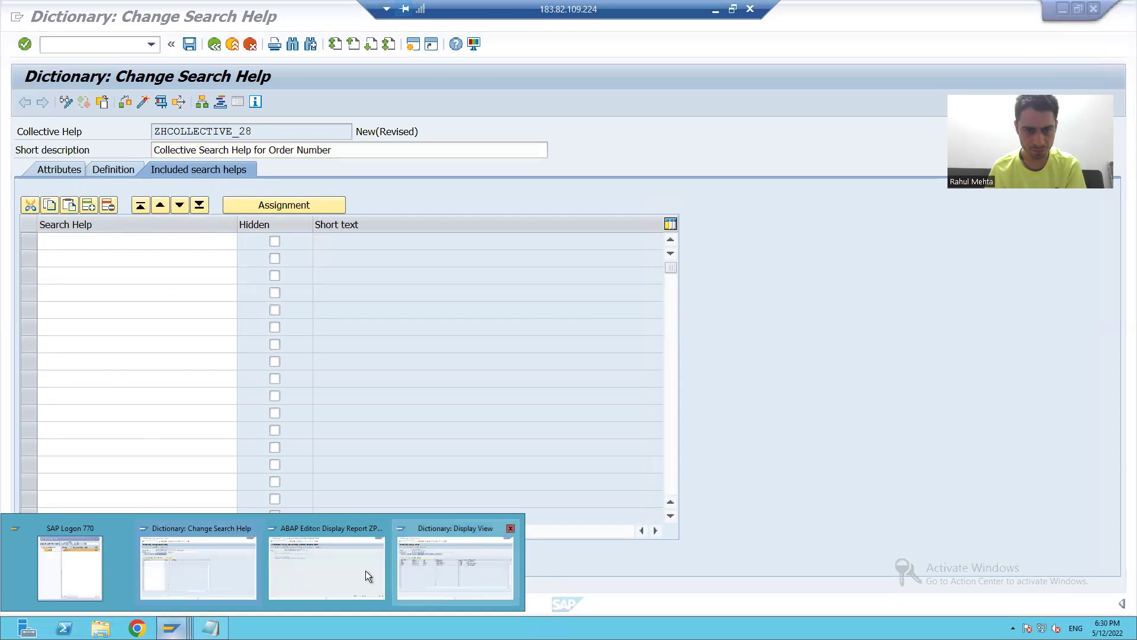
{"action": "left_click", "coordinate": [348, 563]}
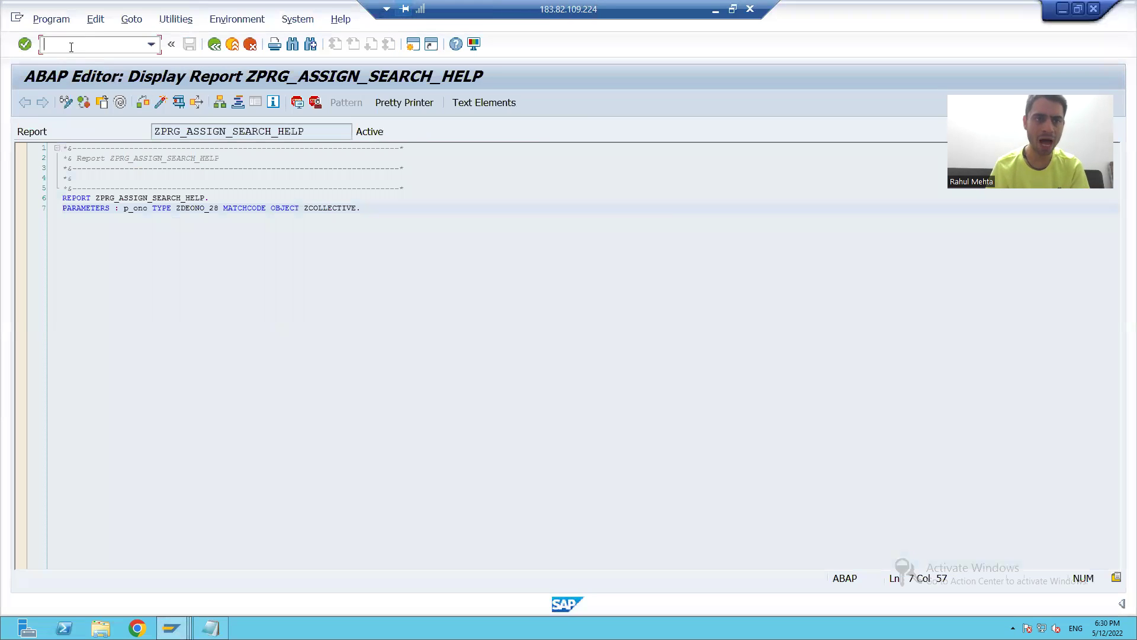
{"action": "type", "text": "/nse11"}
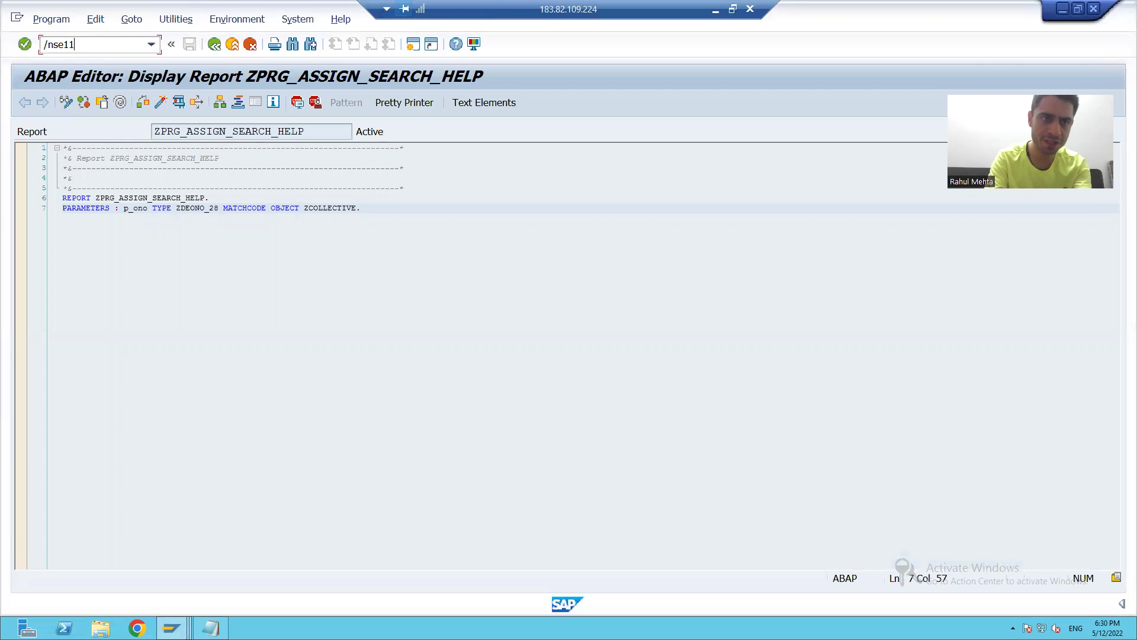
{"action": "key", "text": "Return"}
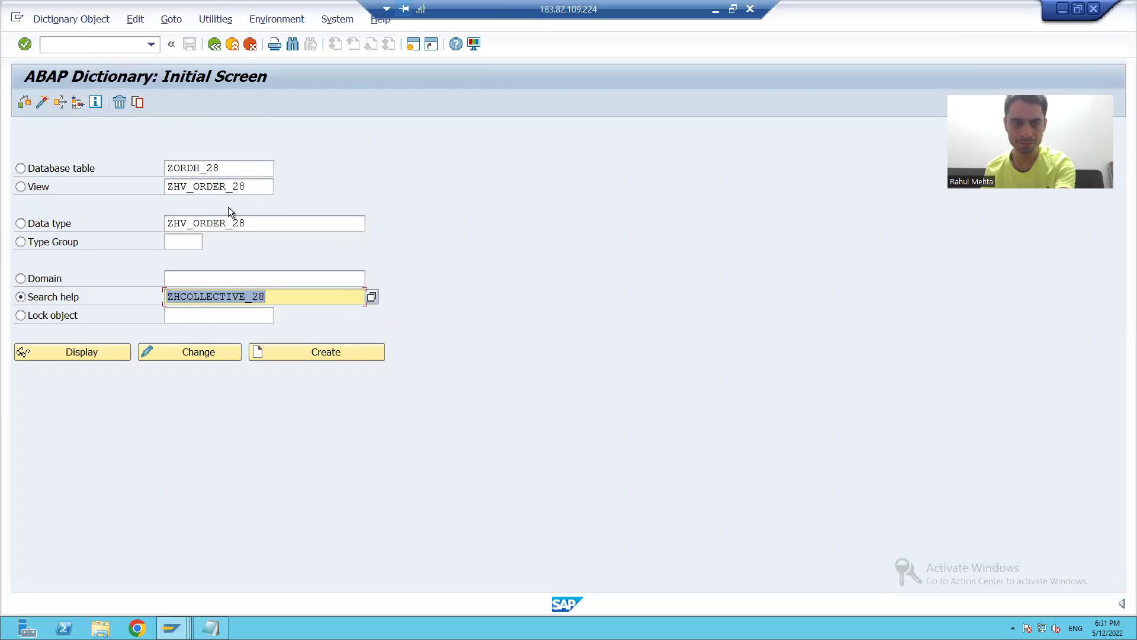
{"action": "key", "text": "BackSpace"}
{"action": "left_click_drag", "start_coordinate": [247, 297], "coordinate": [145, 301]}
{"action": "key", "text": "ctrl+c"}
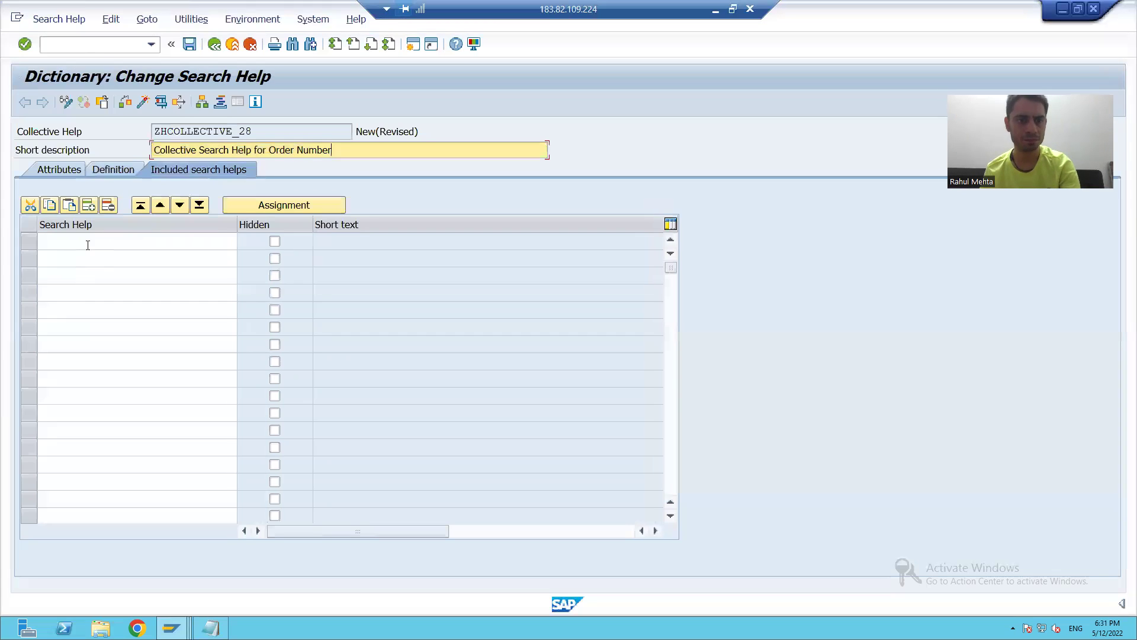
Step: Include ZHORDERNO_28 as the first search help of ZHCOLLECTIVE_28 and copy its name from the row
{"action": "left_click", "coordinate": [88, 244]}
{"action": "key", "text": "ctrl+v"}
{"action": "key", "text": "Return"}
{"action": "key", "text": "ctrl+c"}
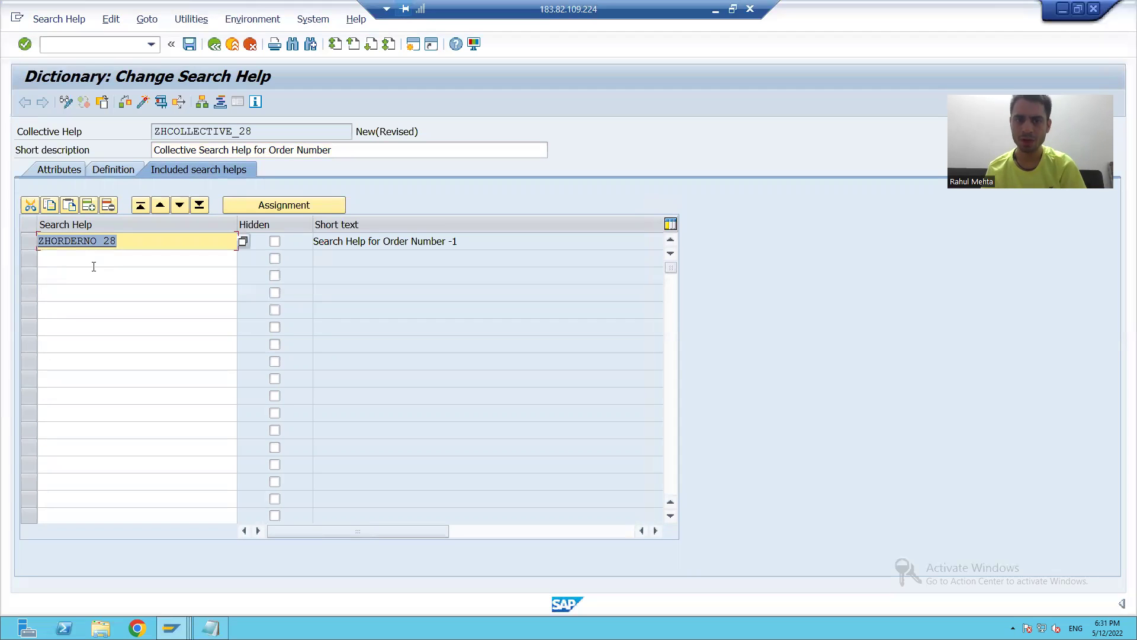
Step: Include ZHORDERNO_28_2 as the second search help of ZHCOLLECTIVE_28
{"action": "left_click", "coordinate": [92, 256]}
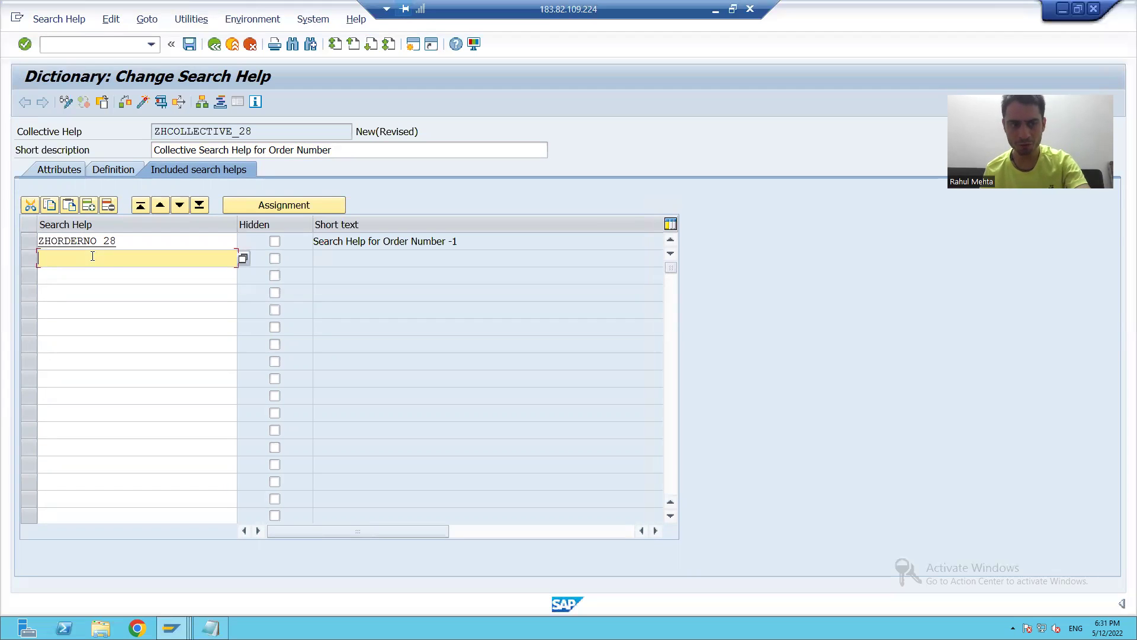
{"action": "key", "text": "ctrl+v"}
{"action": "type", "text": "_2"}
{"action": "key", "text": "Return"}
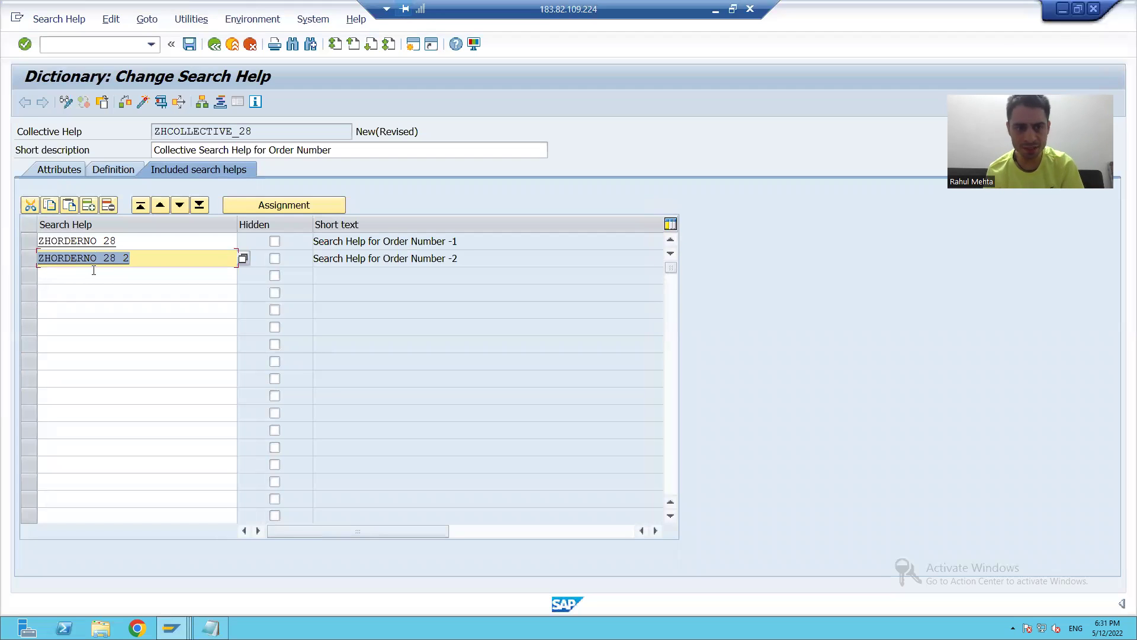
{"action": "left_click", "coordinate": [117, 259]}
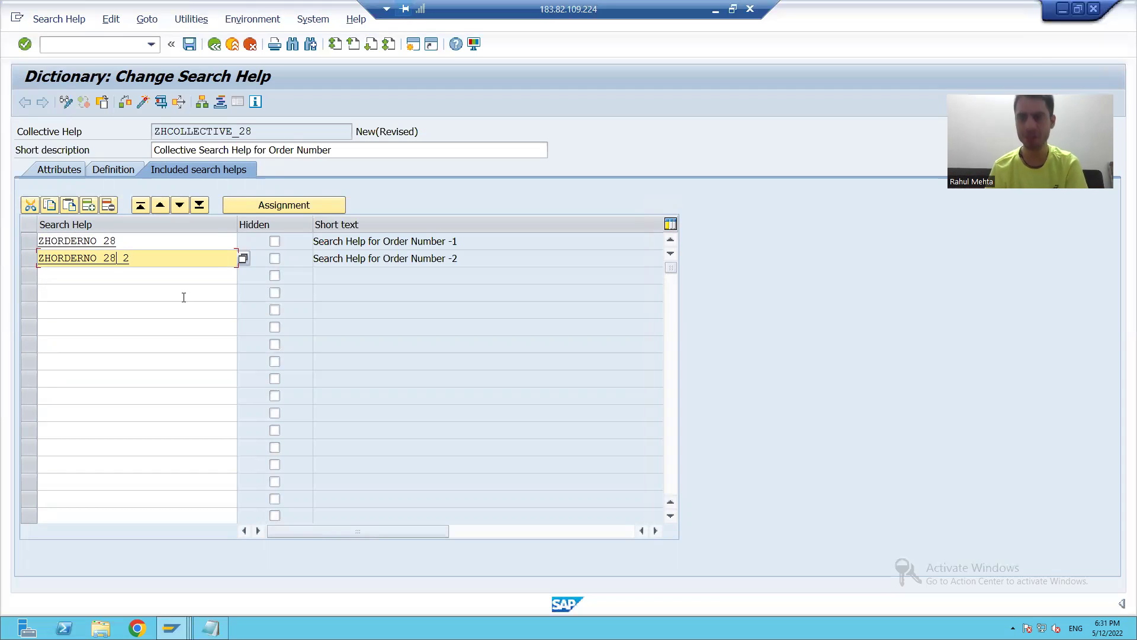
Step: Activate the collective search help ZHCOLLECTIVE_28 as a local object and decline displaying the activation log
{"action": "left_click", "coordinate": [144, 102]}
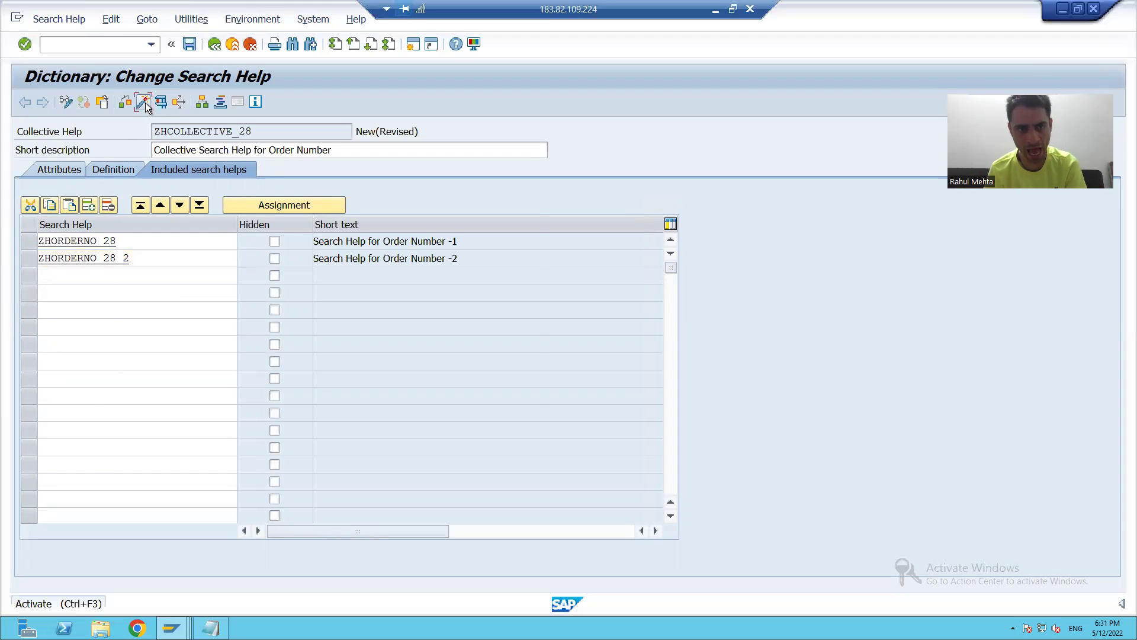
{"action": "left_click", "coordinate": [354, 392]}
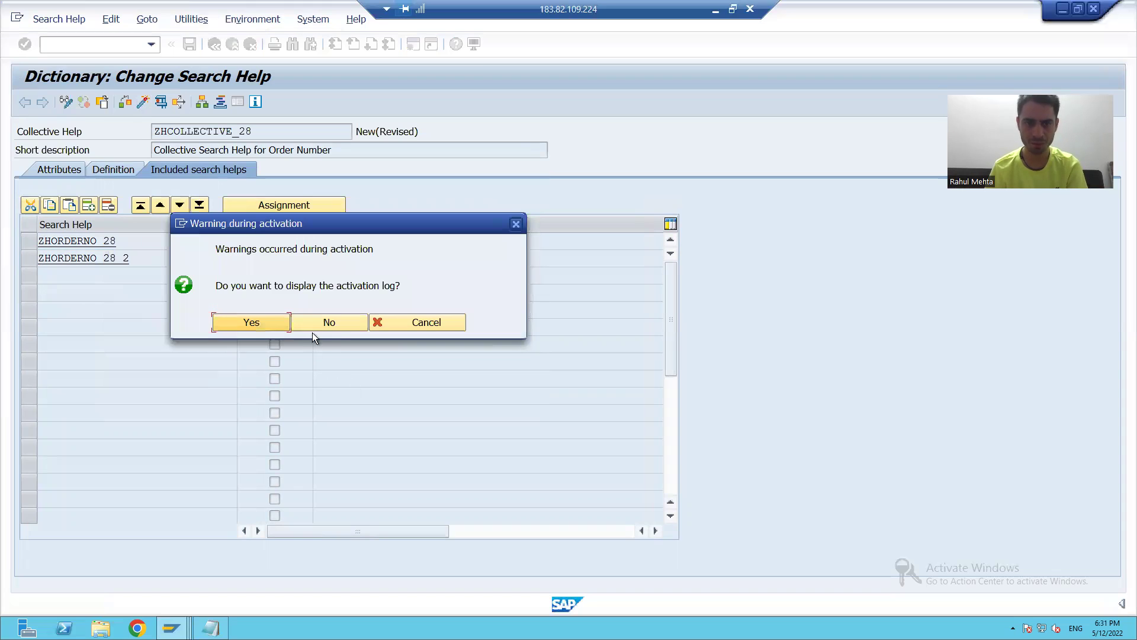
{"action": "left_click", "coordinate": [315, 321]}
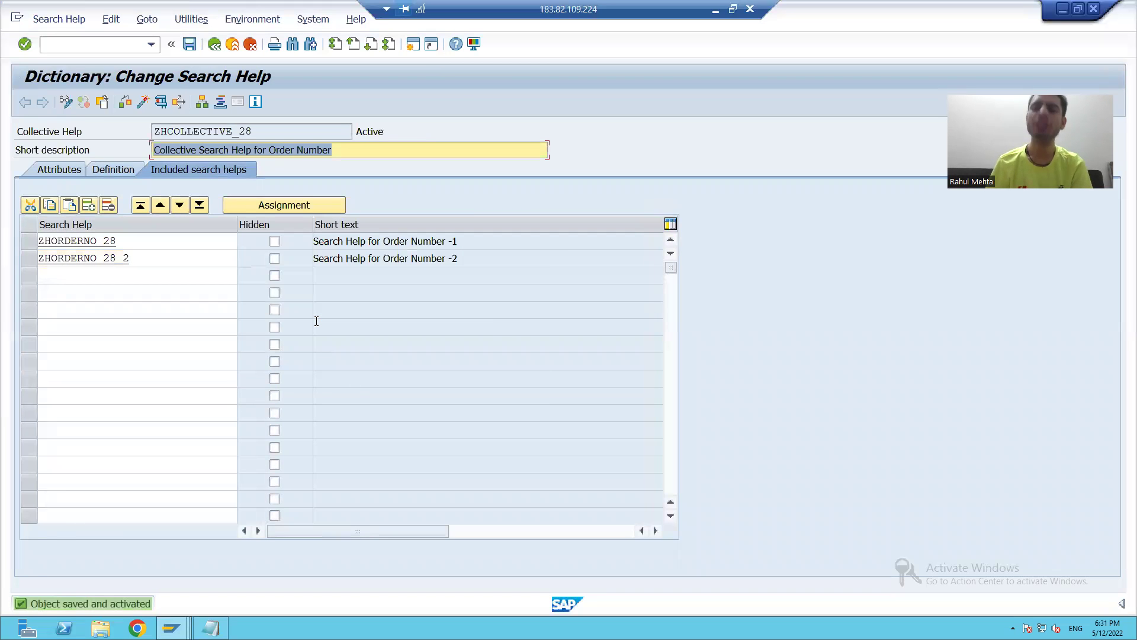
Step: Test ZHCOLLECTIVE_28, view the restrictions of both order number search helps, and close the test
{"action": "left_click", "coordinate": [161, 103]}
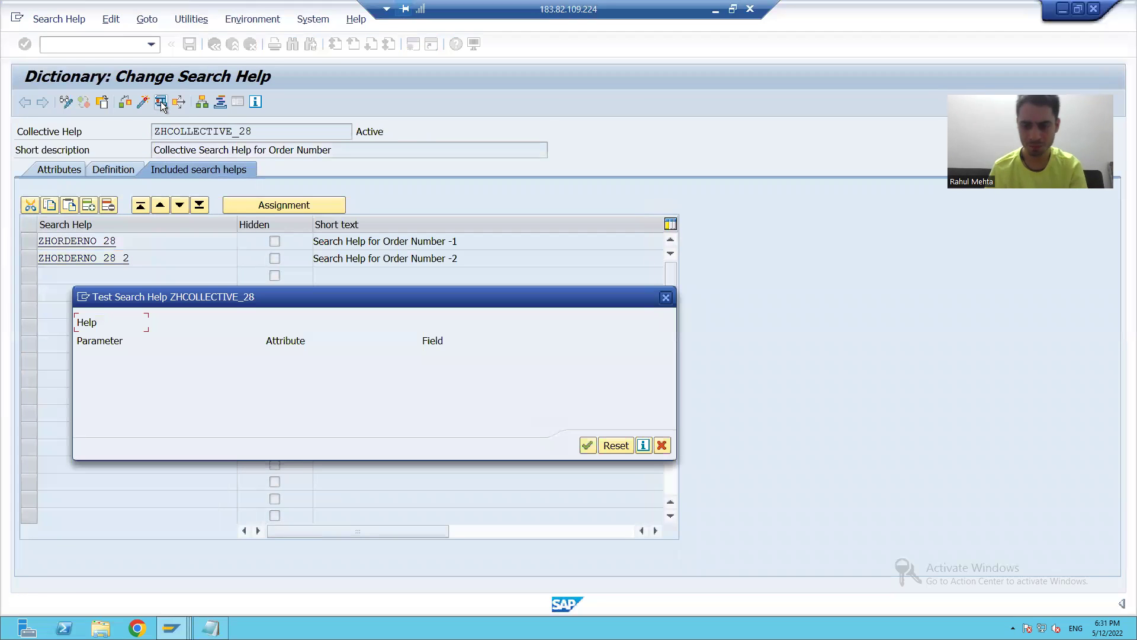
{"action": "key", "text": "Return"}
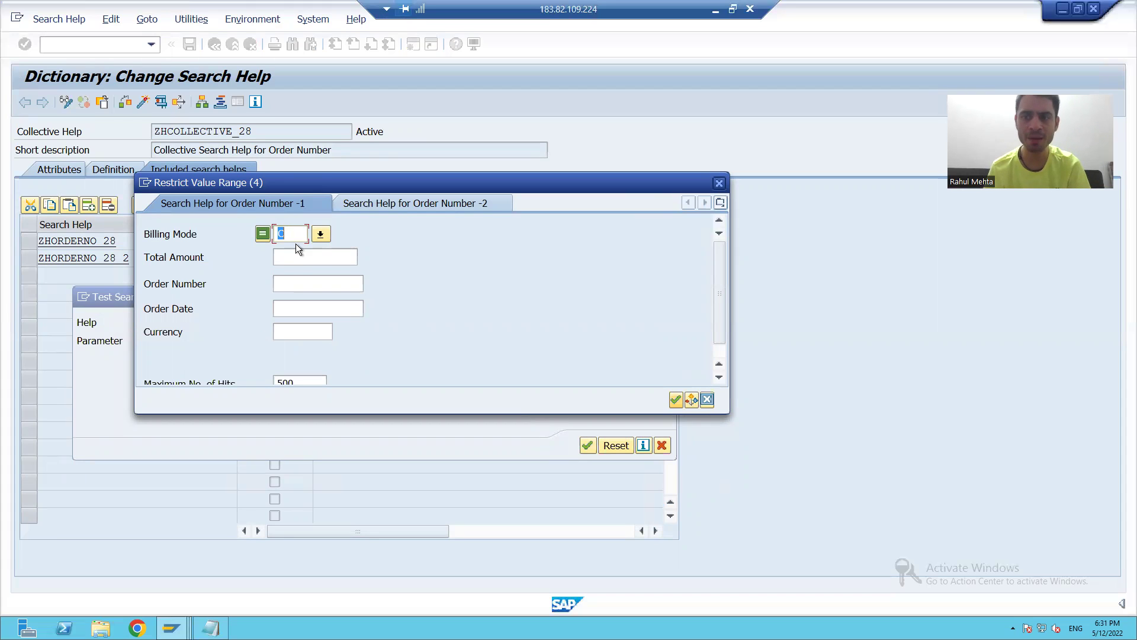
{"action": "left_click", "coordinate": [417, 204]}
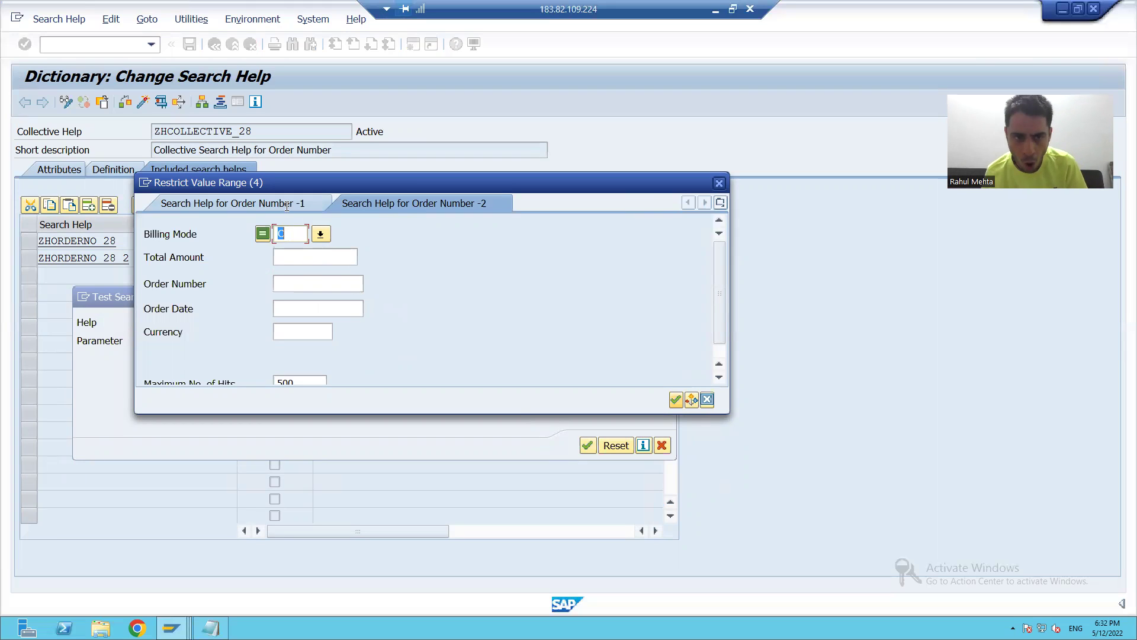
{"action": "left_click", "coordinate": [246, 208]}
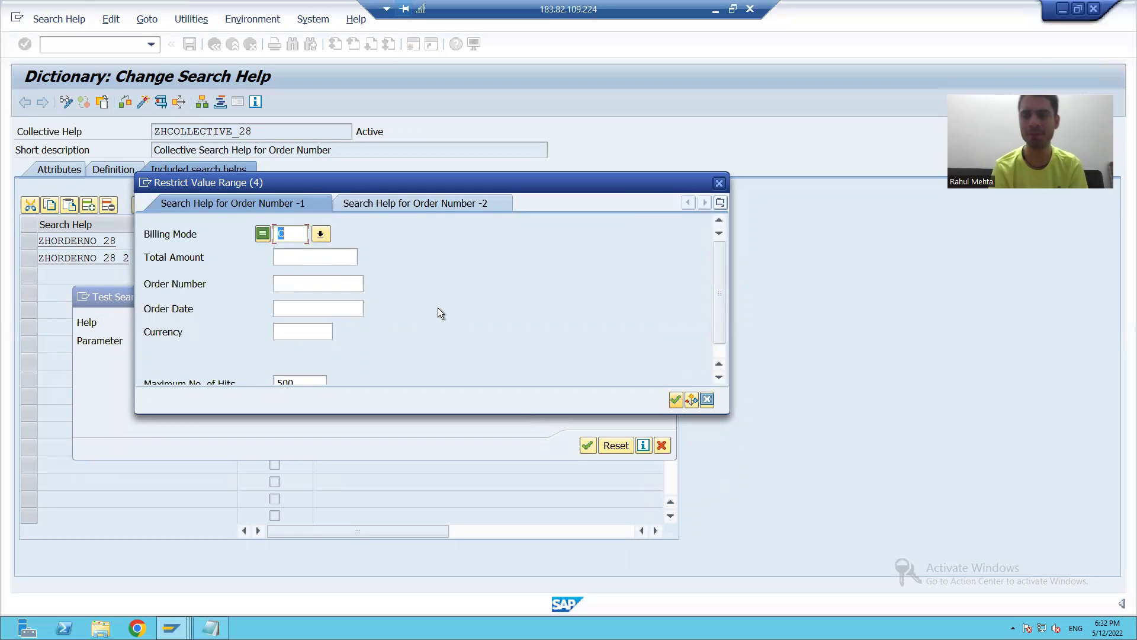
{"action": "left_click", "coordinate": [718, 184]}
{"action": "left_click", "coordinate": [666, 298]}
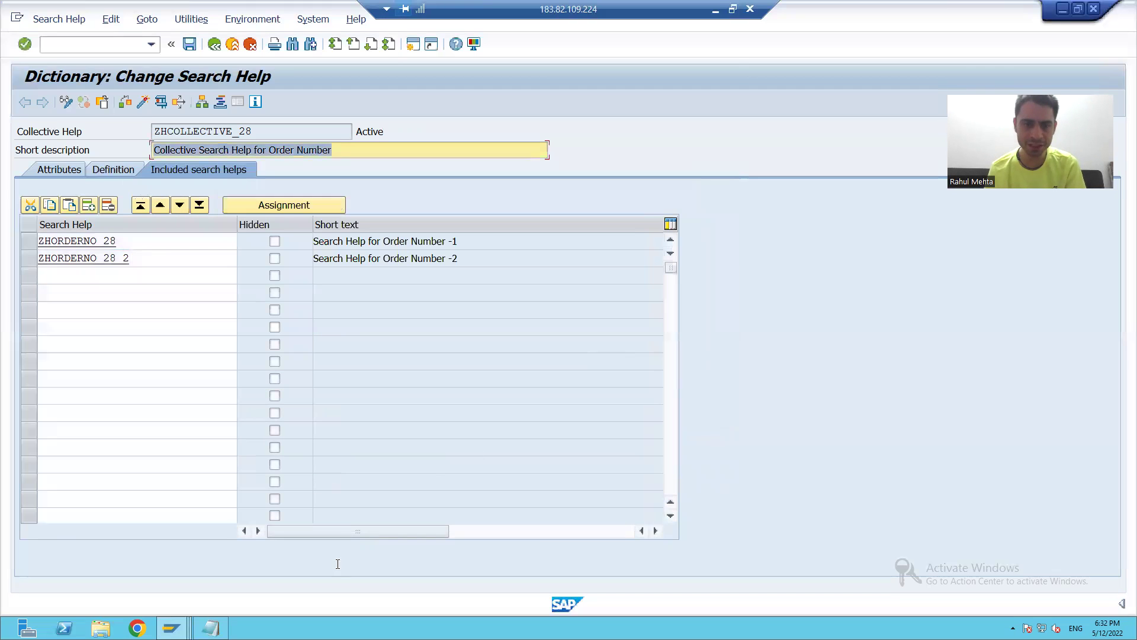
Step: Switch to the session displaying the help view ZHV_ORDER_28 and examine its view fields
{"action": "left_click", "coordinate": [171, 628]}
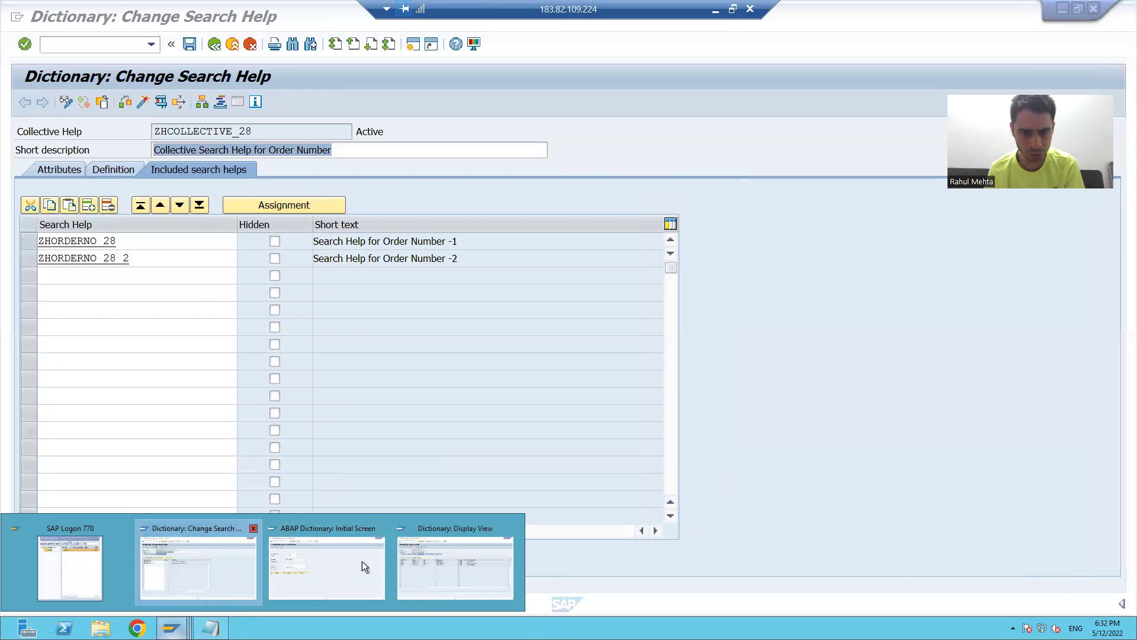
{"action": "left_click", "coordinate": [428, 549]}
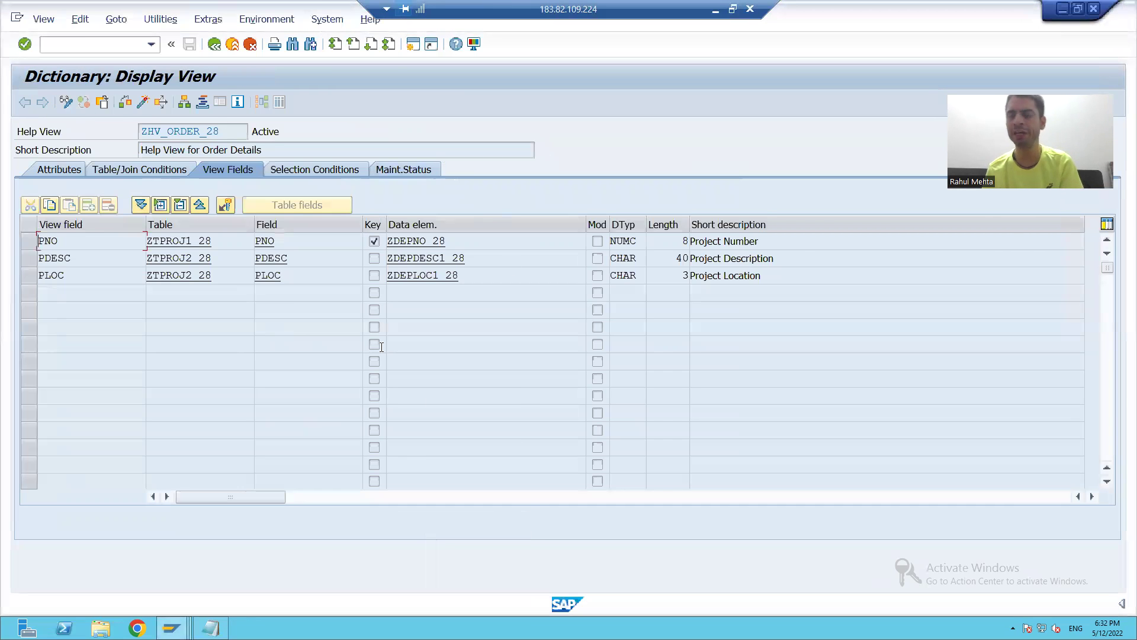
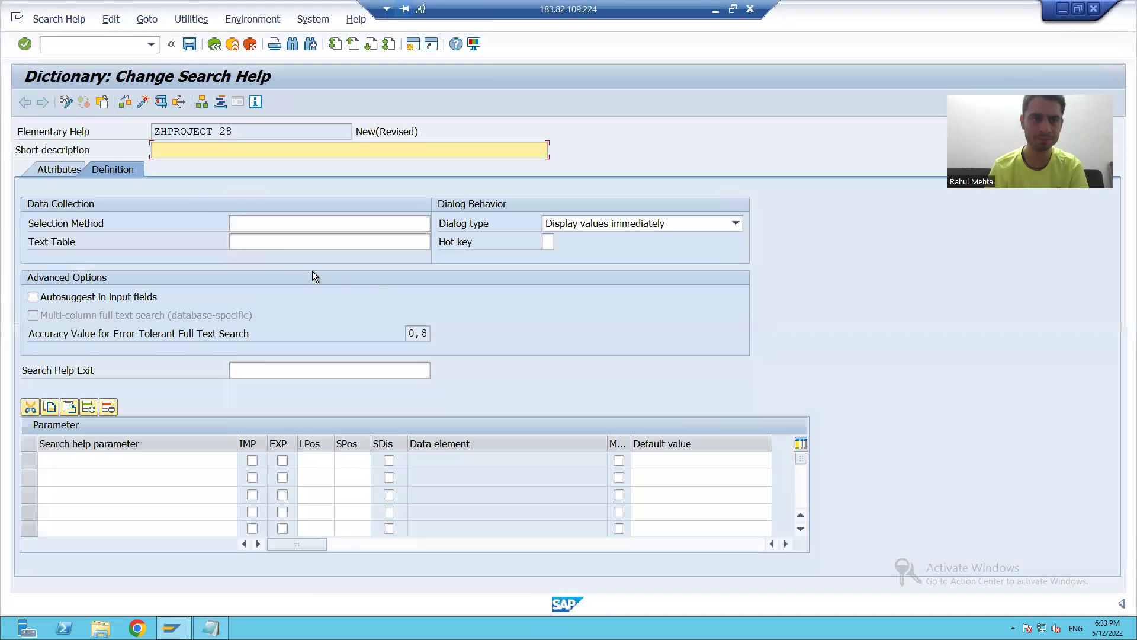
Step: Set the short description of the elementary search help ZHPROJECT_28 to "Search Help for Project Number"
{"action": "left_click", "coordinate": [175, 154]}
{"action": "type", "text": "Search Help for Project"}
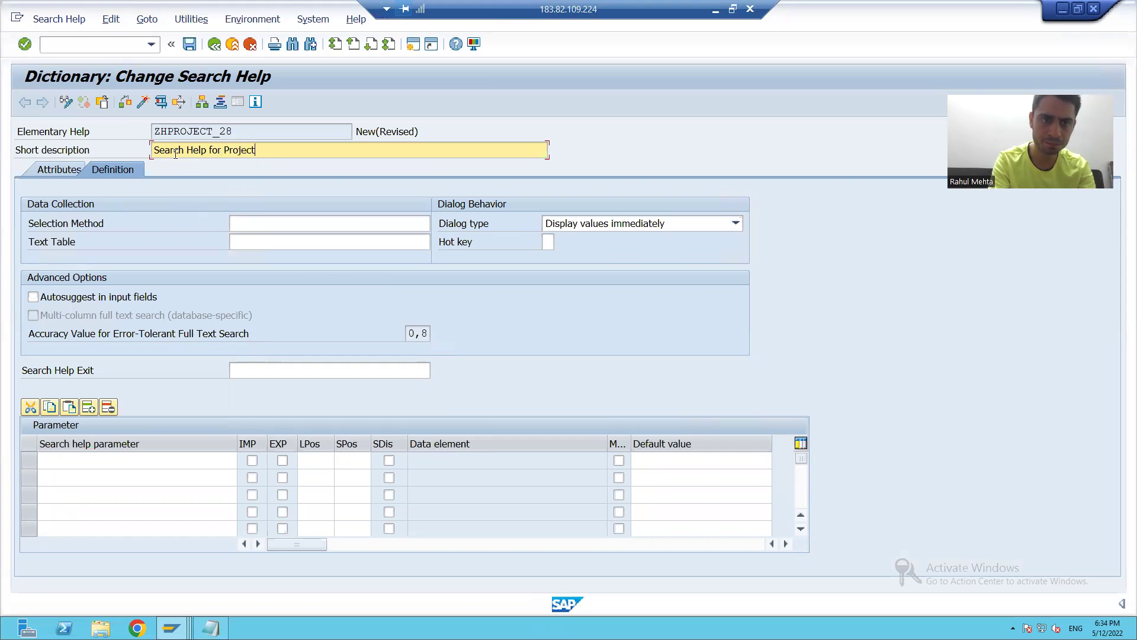
{"action": "type", "text": " NUmber"}
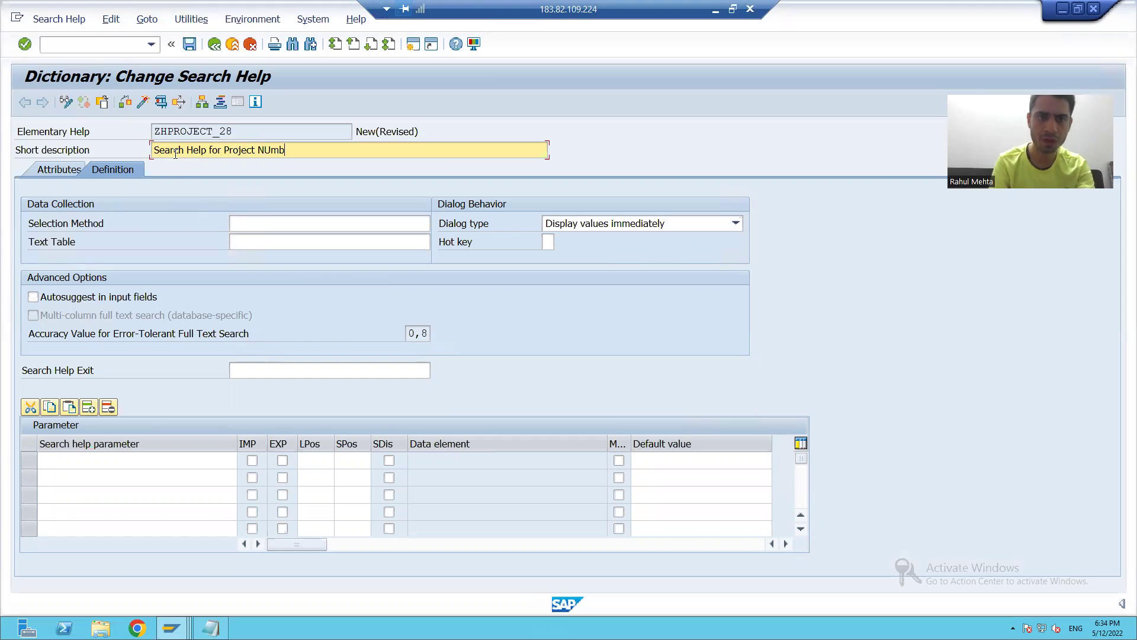
{"action": "key", "text": "BackSpace"}
{"action": "key", "text": "BackSpace"}
{"action": "key", "text": "BackSpace"}
{"action": "key", "text": "BackSpace"}
{"action": "key", "text": "BackSpace"}
{"action": "type", "text": "umber"}
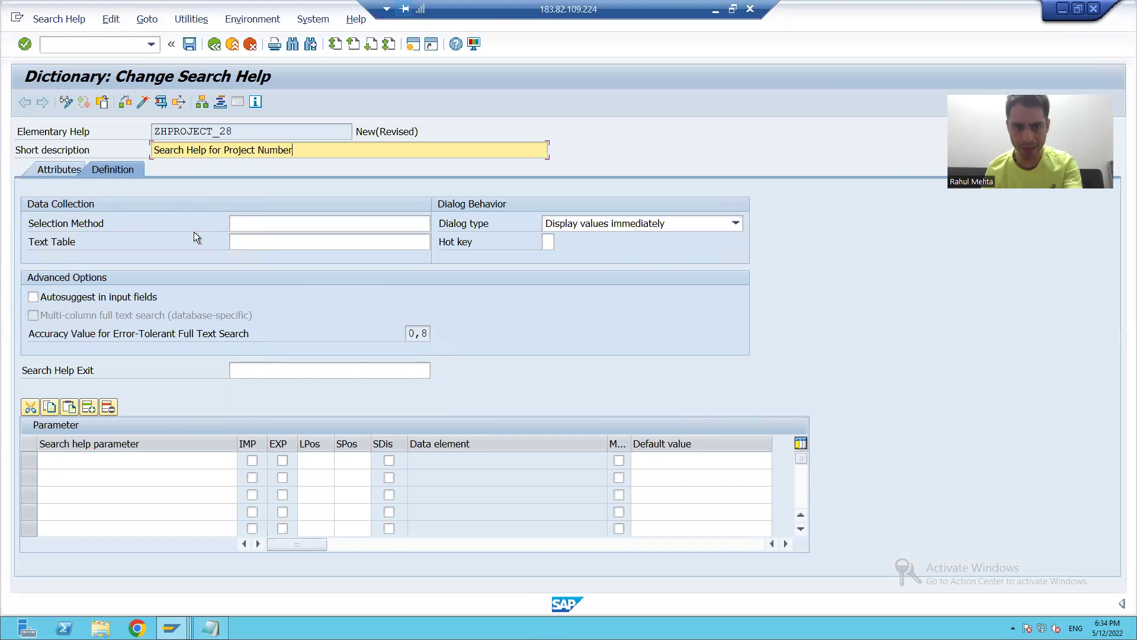
Step: Copy the help view name ZHV_ORDER_28 from its display session and enter it as the selection method of ZHPROJECT_28
{"action": "left_click", "coordinate": [257, 221]}
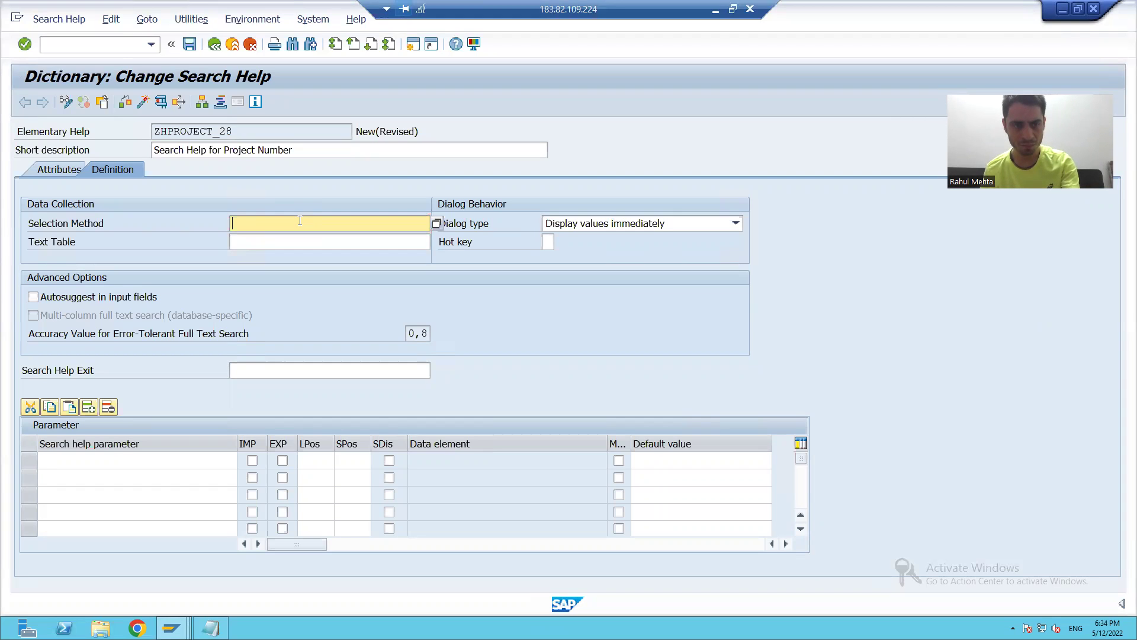
{"action": "key", "text": "alt+Tab"}
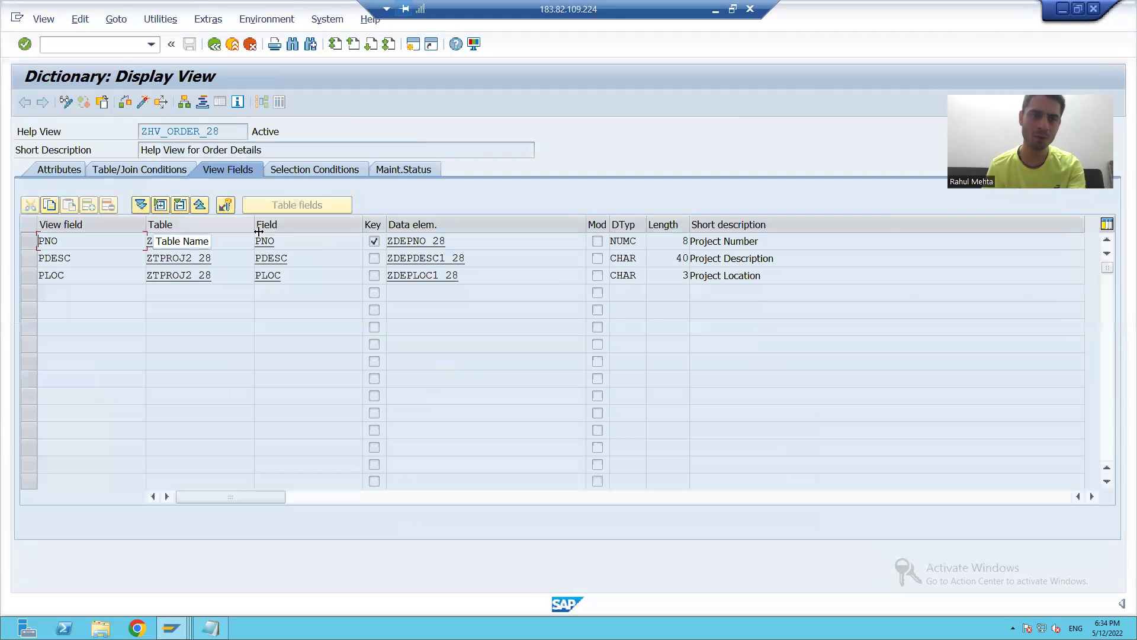
{"action": "left_click_drag", "start_coordinate": [219, 135], "coordinate": [138, 142]}
{"action": "key", "text": "ctrl+c"}
{"action": "key", "text": "alt+Tab"}
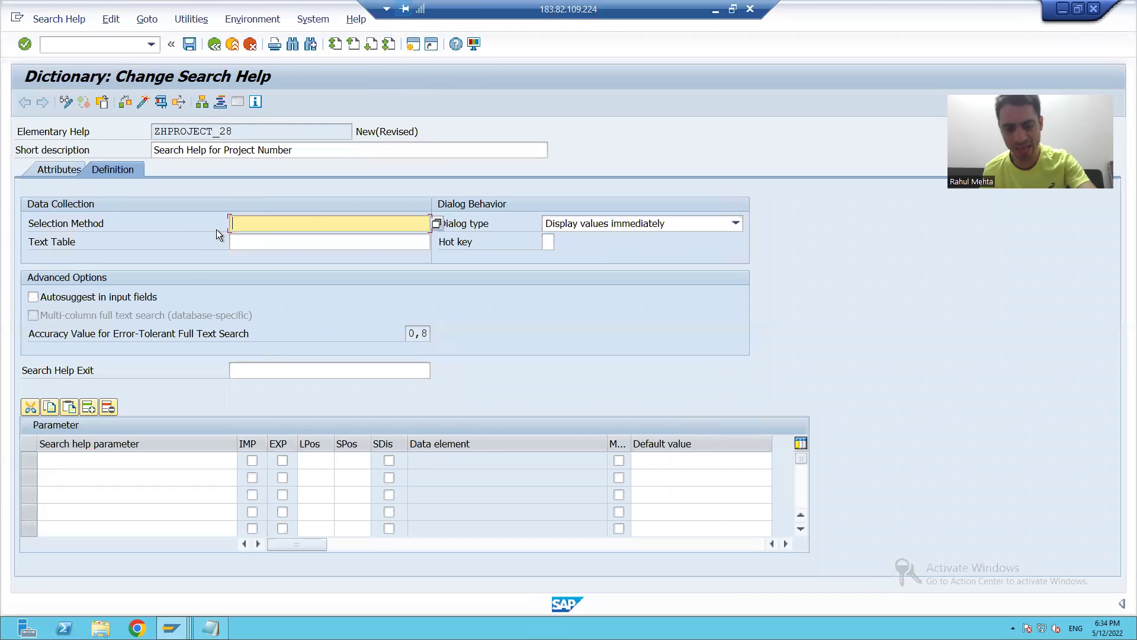
{"action": "key", "text": "ctrl+v"}
{"action": "key", "text": "ctrl+a"}
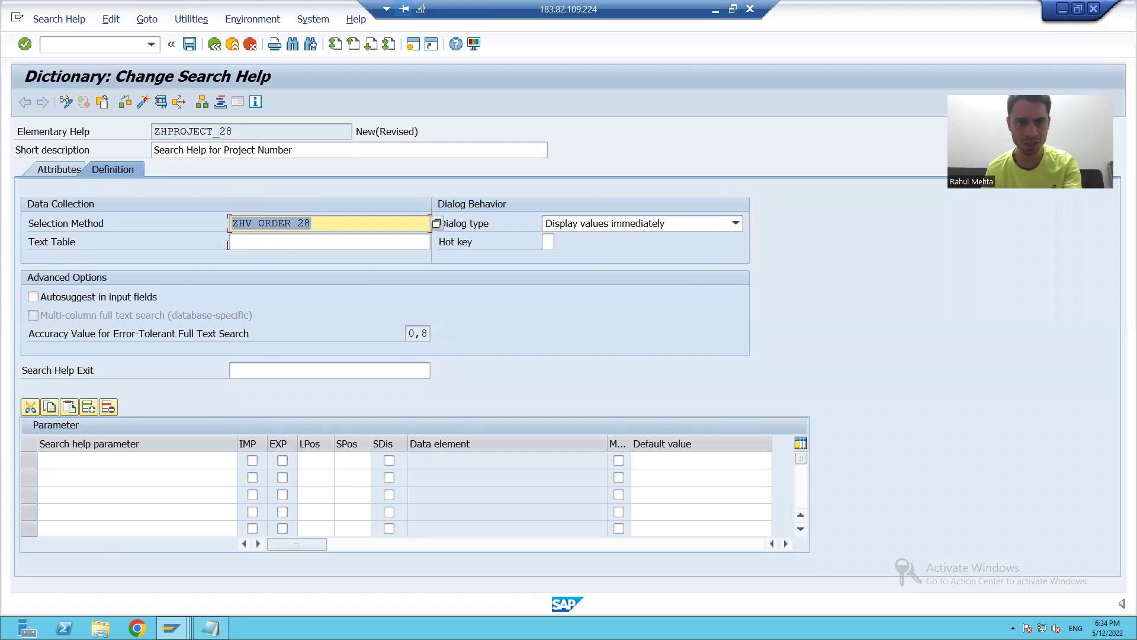
Step: Open the help view from the selection method, review its view fields and join conditions, and return to the search help
{"action": "key", "text": "F2"}
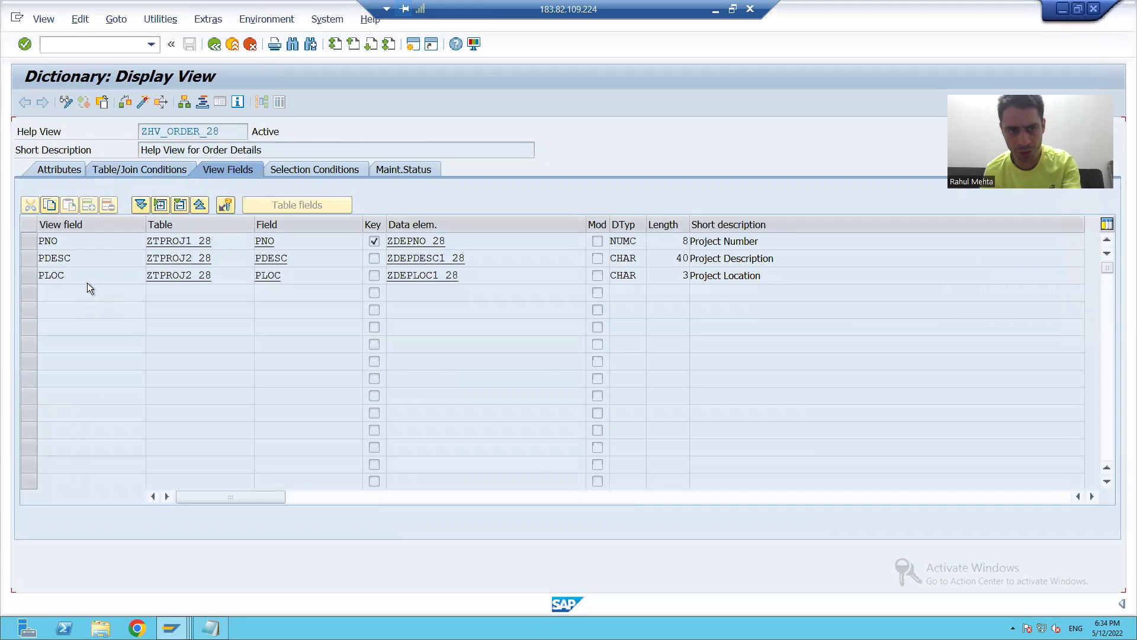
{"action": "key", "text": "ctrl+Page_Up"}
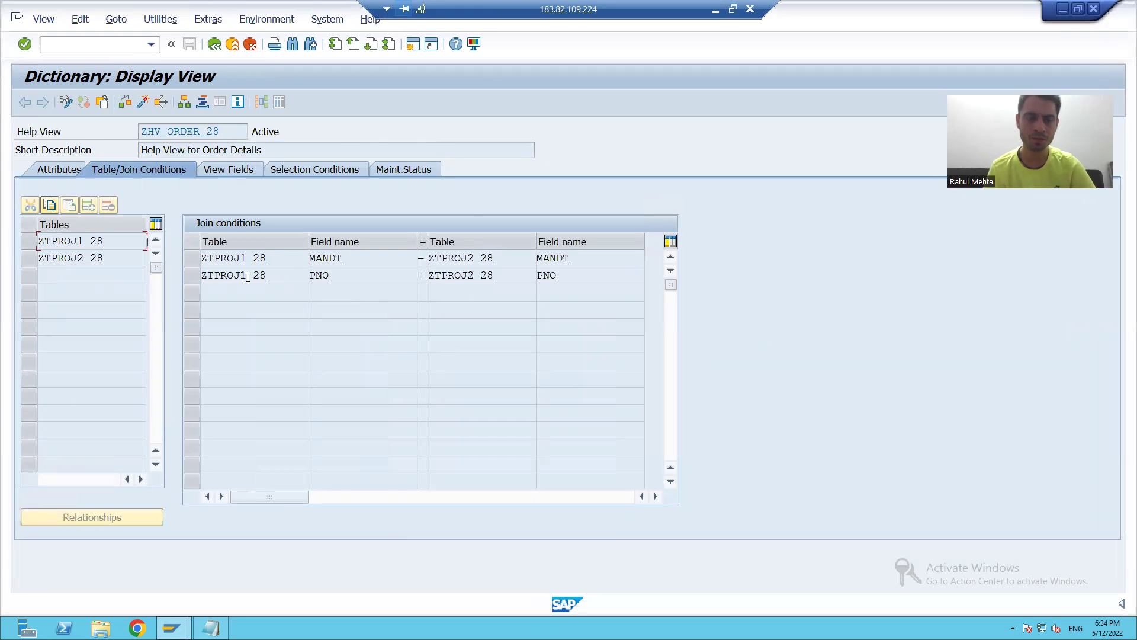
{"action": "key", "text": "F3"}
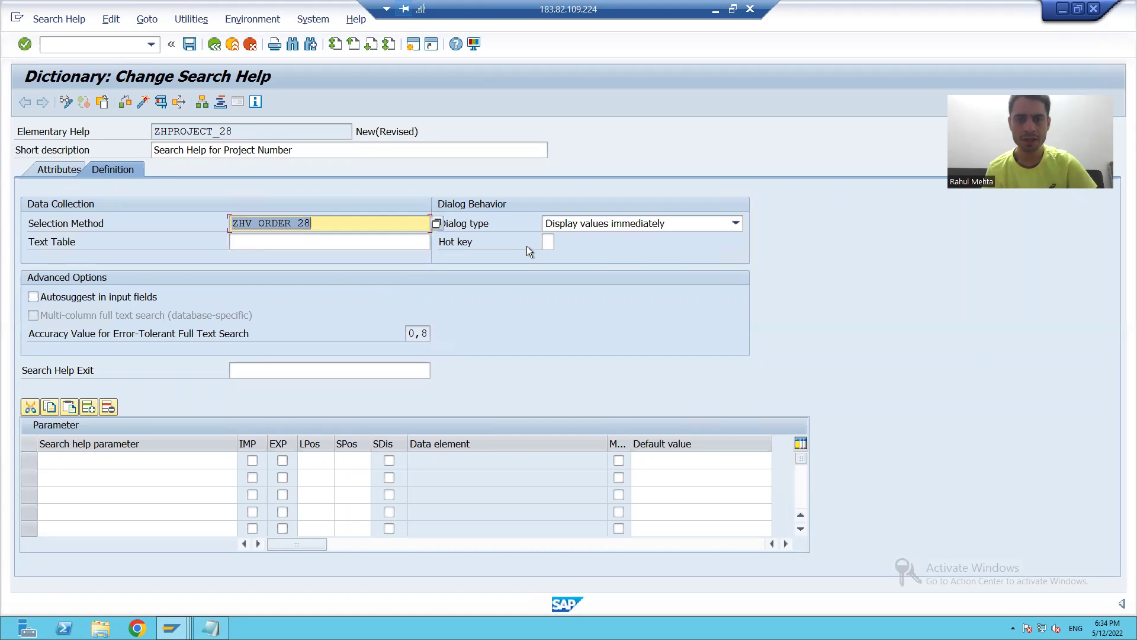
Step: Choose Display values immediately as the dialog type and add PNO as the first search help parameter
{"action": "left_click", "coordinate": [584, 225]}
{"action": "left_click", "coordinate": [583, 253]}
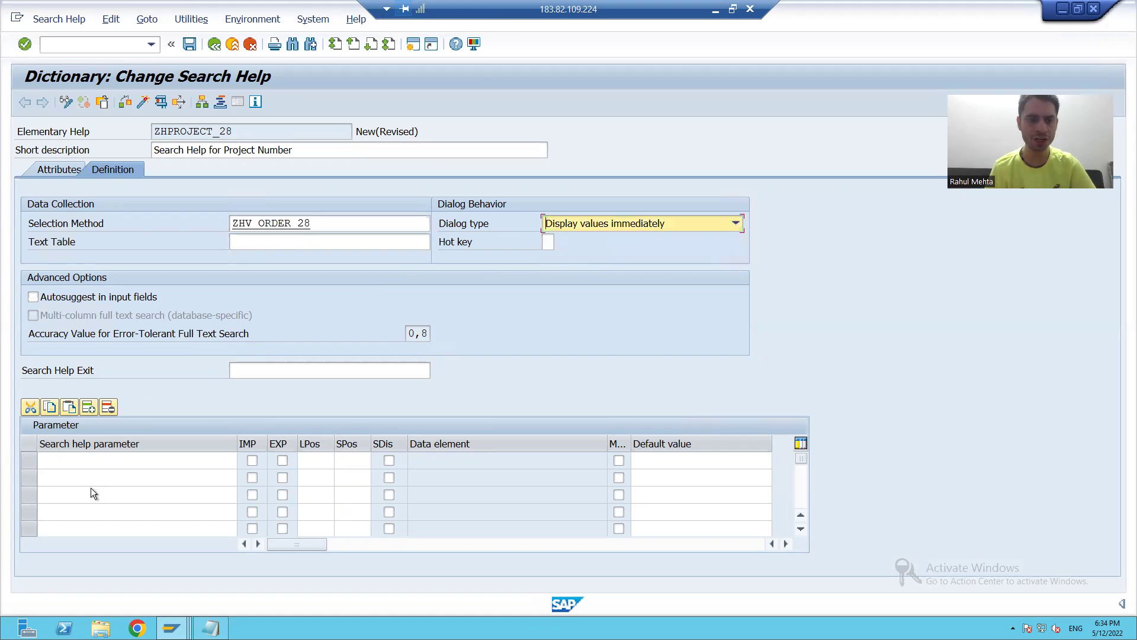
{"action": "left_click", "coordinate": [88, 461]}
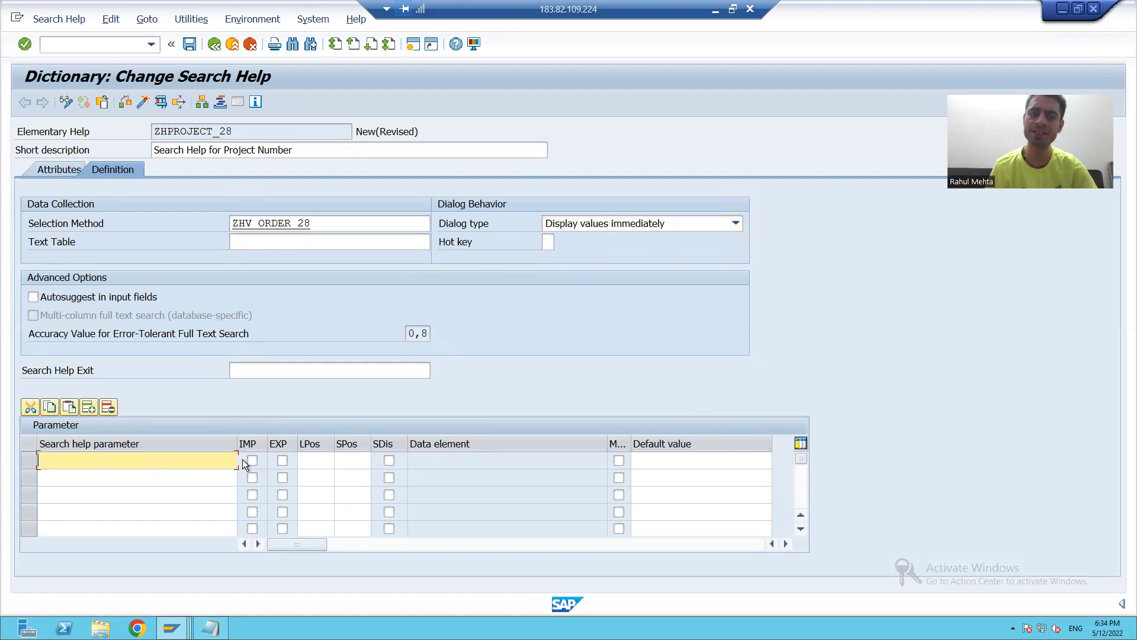
{"action": "left_click", "coordinate": [241, 462]}
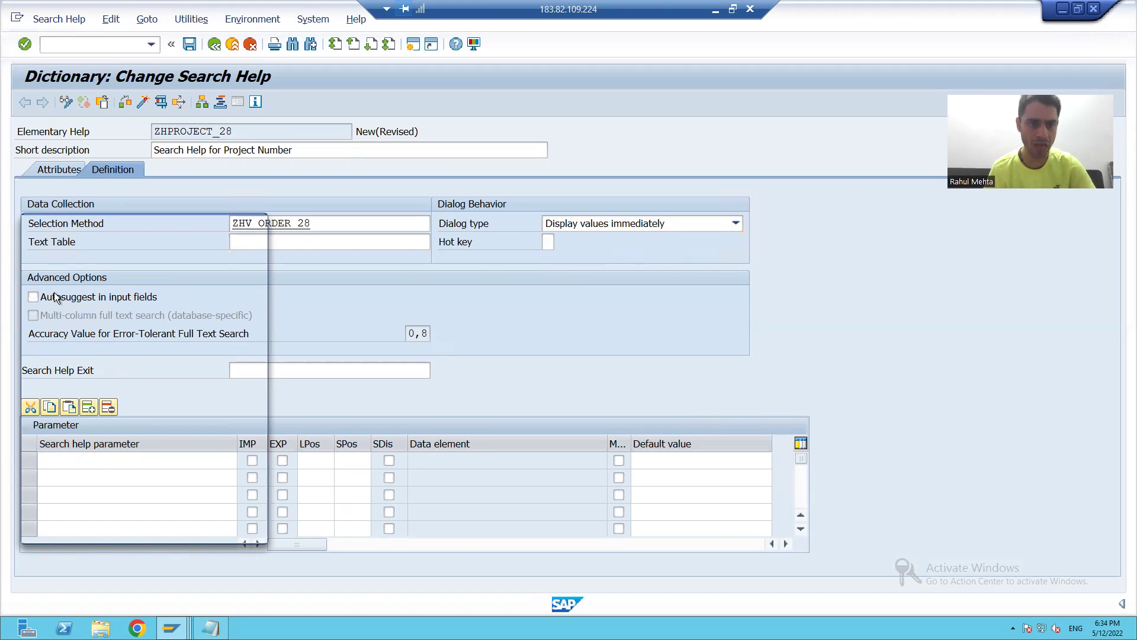
{"action": "left_click", "coordinate": [161, 279]}
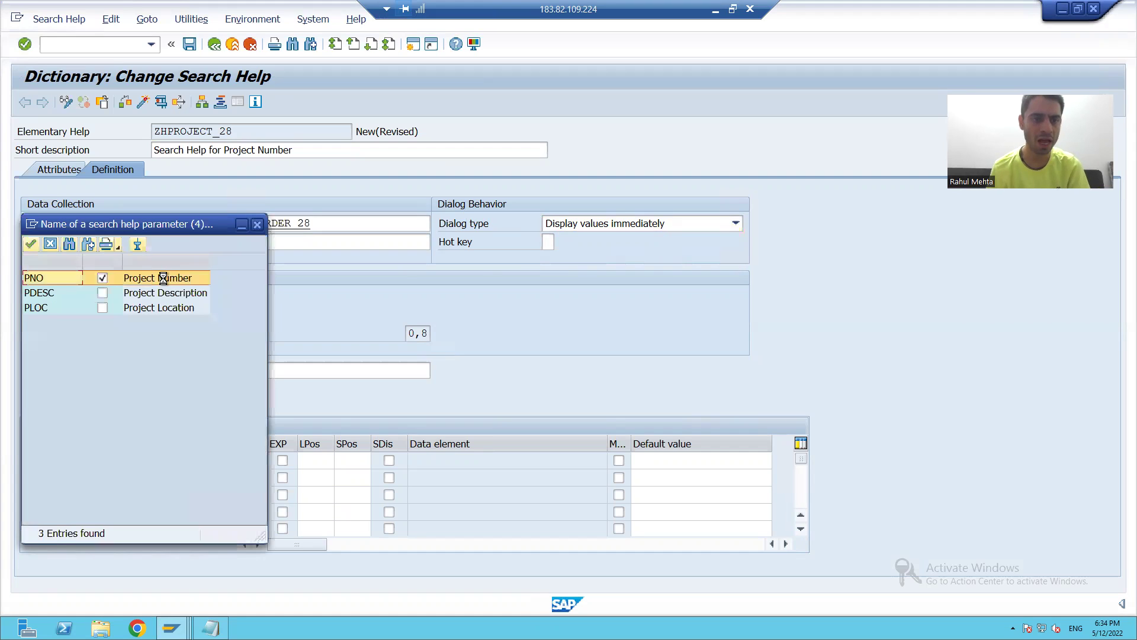
{"action": "double_click", "coordinate": [52, 279]}
Step: Add PDESC and PLOC from the value list as the second and third search help parameters
{"action": "left_click", "coordinate": [77, 478]}
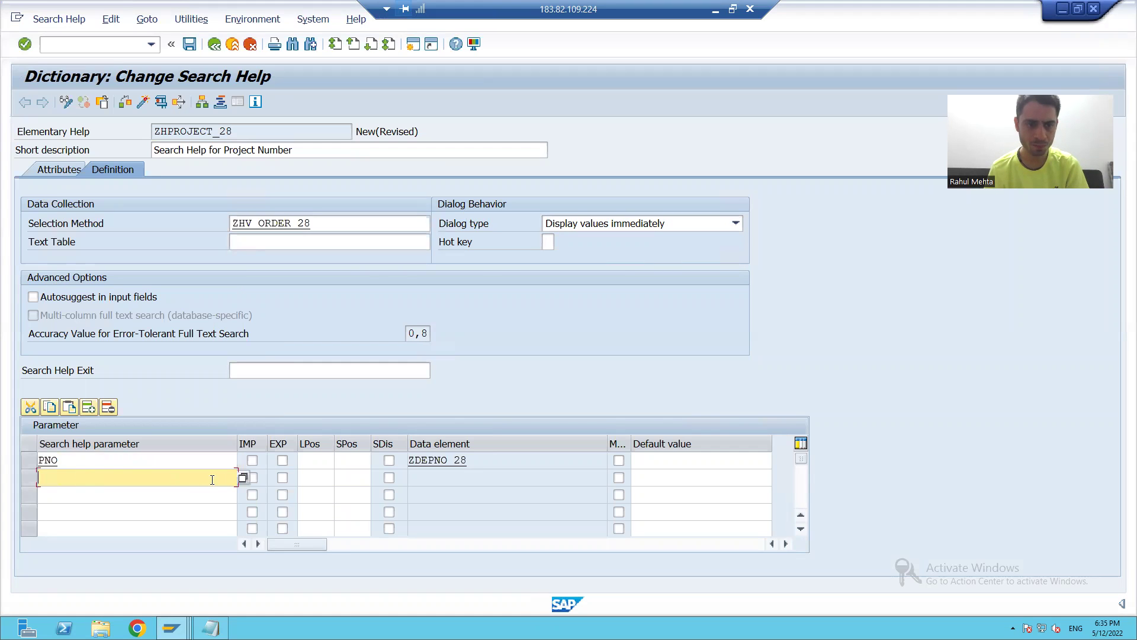
{"action": "left_click", "coordinate": [242, 479]}
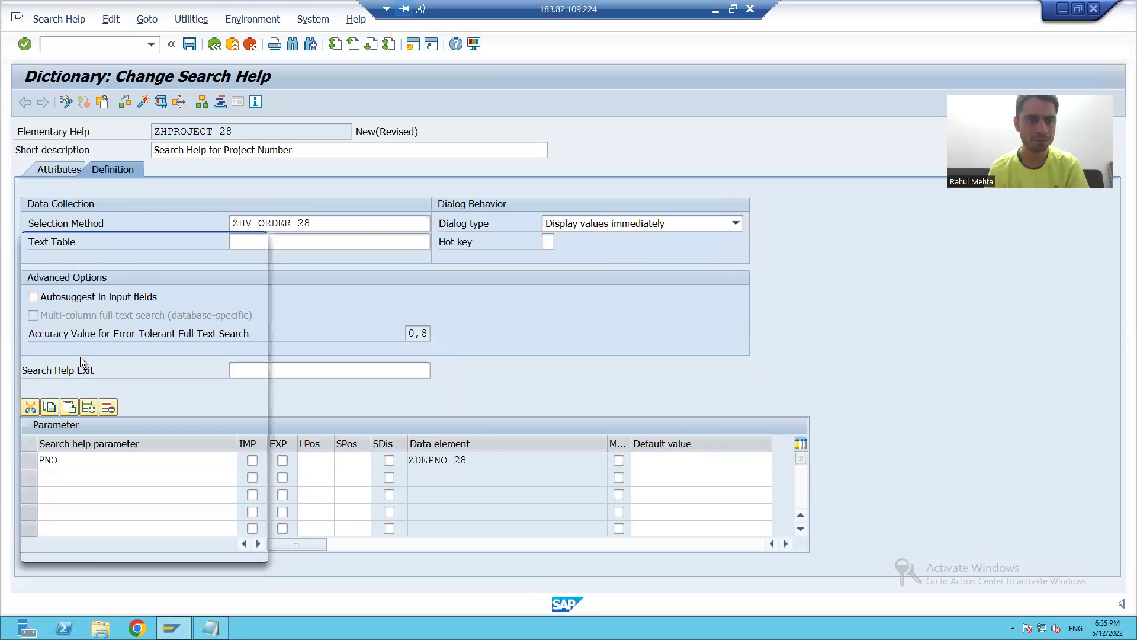
{"action": "double_click", "coordinate": [51, 310]}
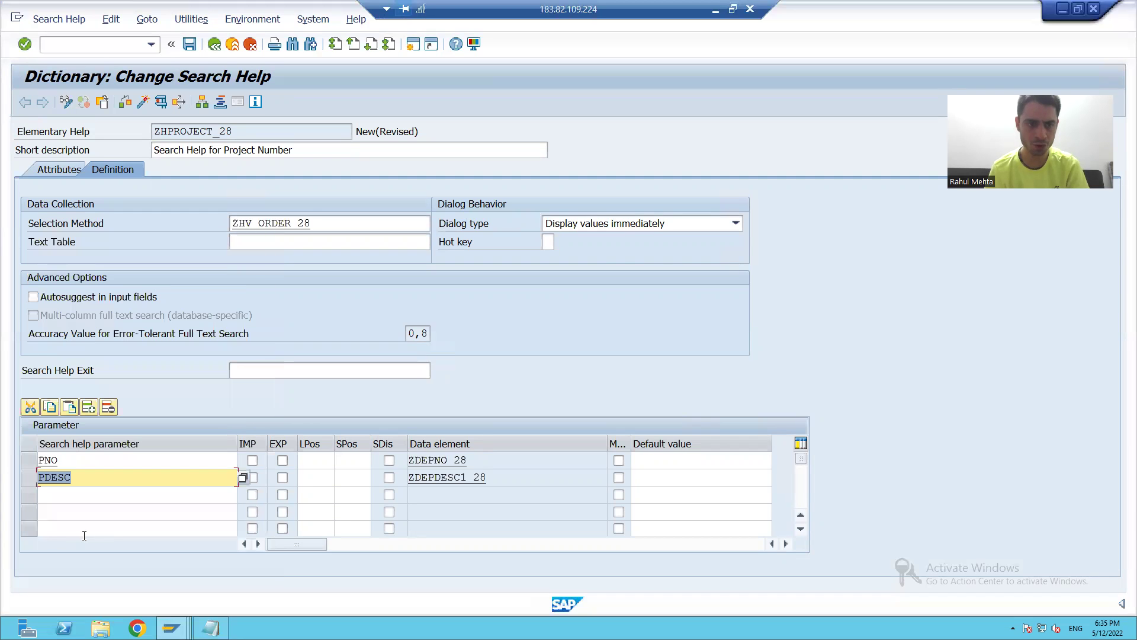
{"action": "left_click", "coordinate": [74, 492]}
{"action": "left_click", "coordinate": [243, 495]}
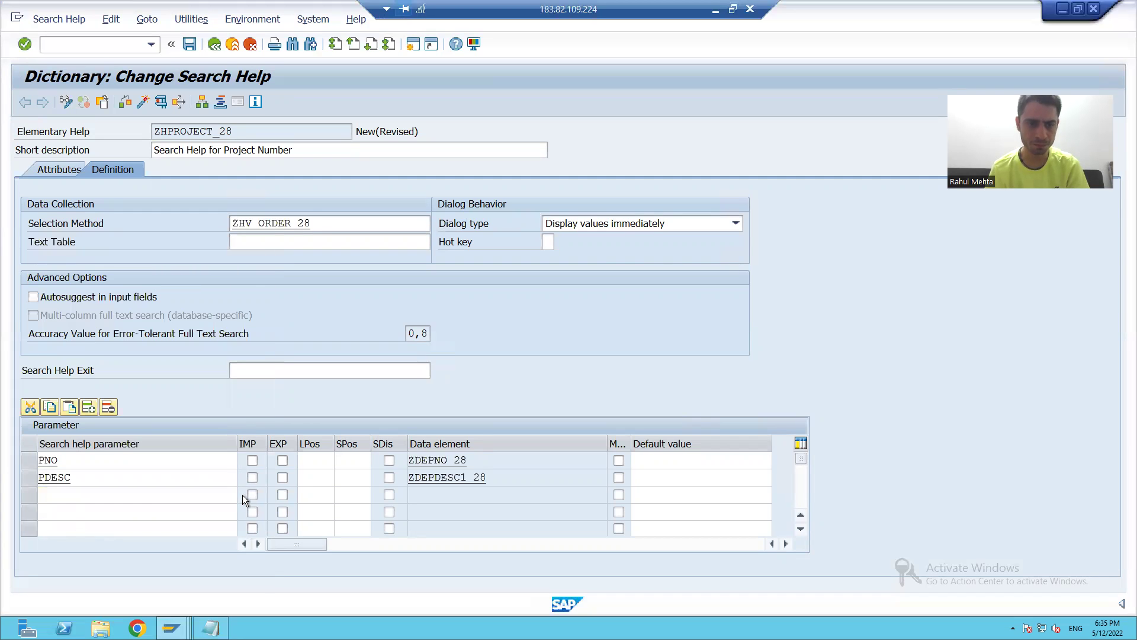
{"action": "double_click", "coordinate": [52, 343]}
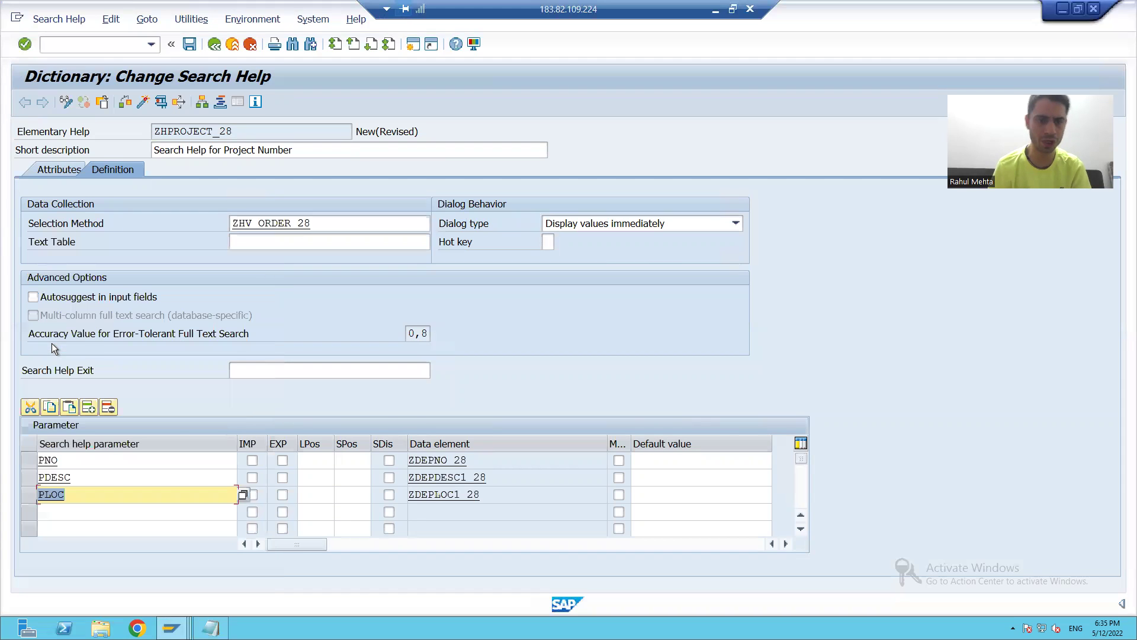
Step: Mark PNO, PDESC and PLOC as import and export parameters with list and selection positions 1, 2 and 3 respectively
{"action": "left_click", "coordinate": [252, 460]}
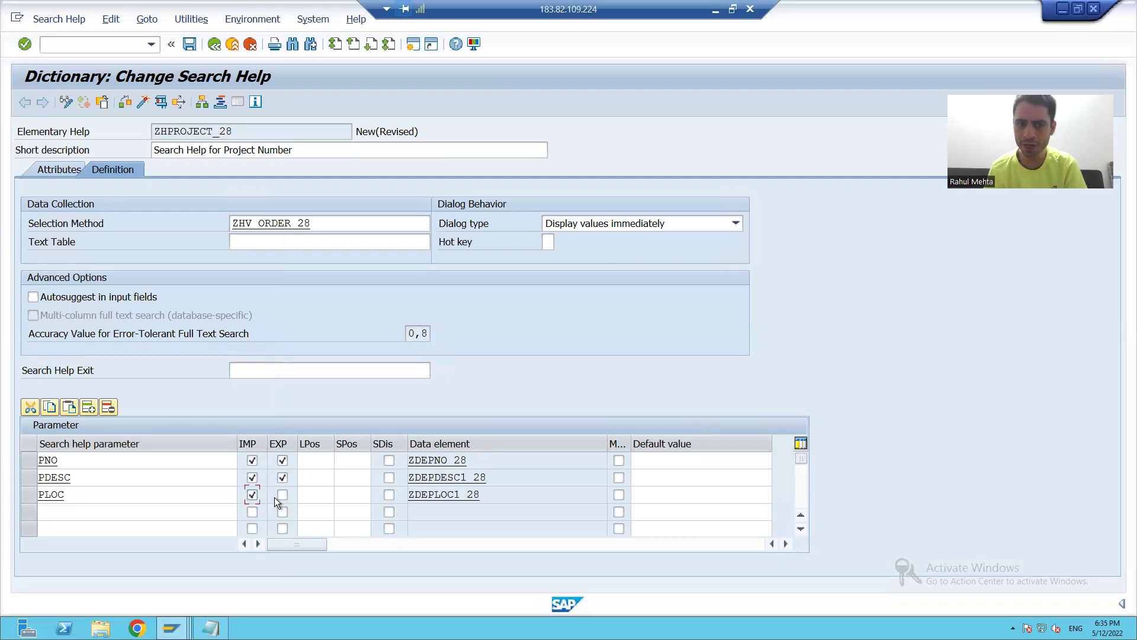
{"action": "key", "text": "space"}
{"action": "left_click", "coordinate": [317, 461]}
{"action": "type", "text": "1"}
{"action": "key", "text": "Tab"}
{"action": "type", "text": "1"}
{"action": "left_click", "coordinate": [318, 477]}
{"action": "type", "text": "2"}
{"action": "key", "text": "Tab"}
{"action": "type", "text": "2"}
{"action": "left_click", "coordinate": [315, 493]}
{"action": "type", "text": "3"}
{"action": "left_click", "coordinate": [350, 493]}
{"action": "type", "text": "3"}
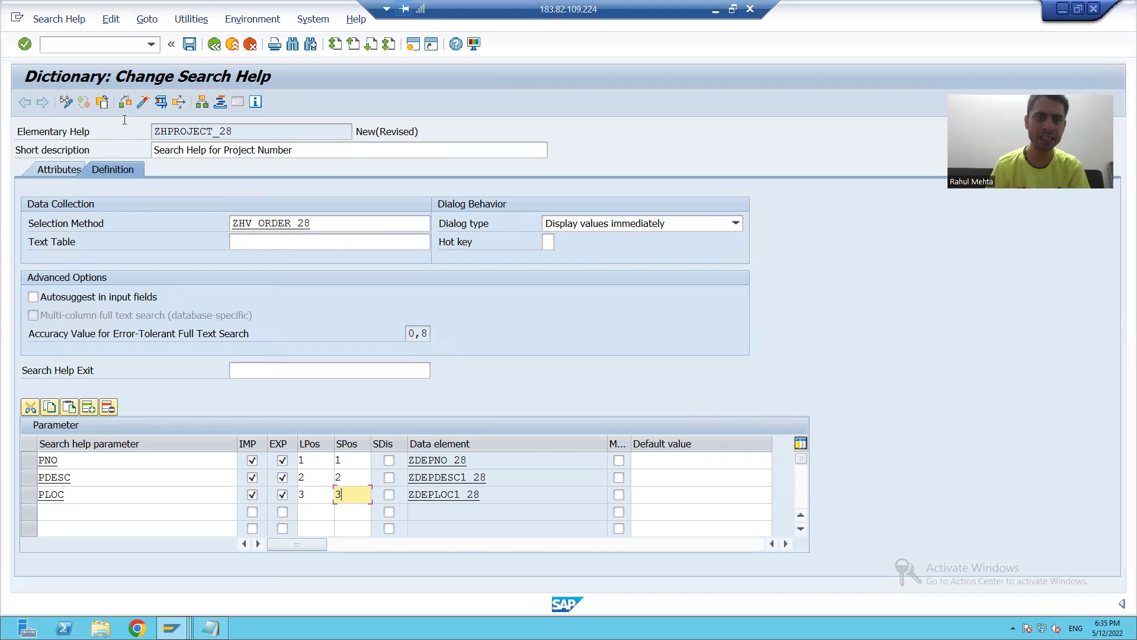
Step: Activate ZHPROJECT_28 as a local object and test the search help without entering any parameter values
{"action": "left_click", "coordinate": [143, 102]}
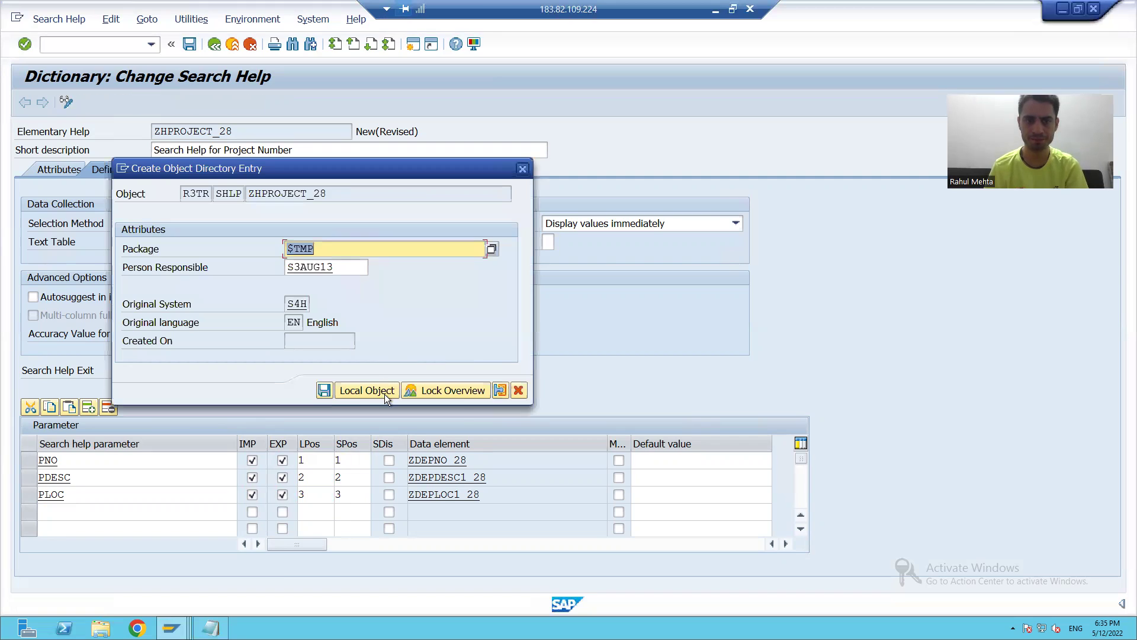
{"action": "left_click", "coordinate": [351, 389]}
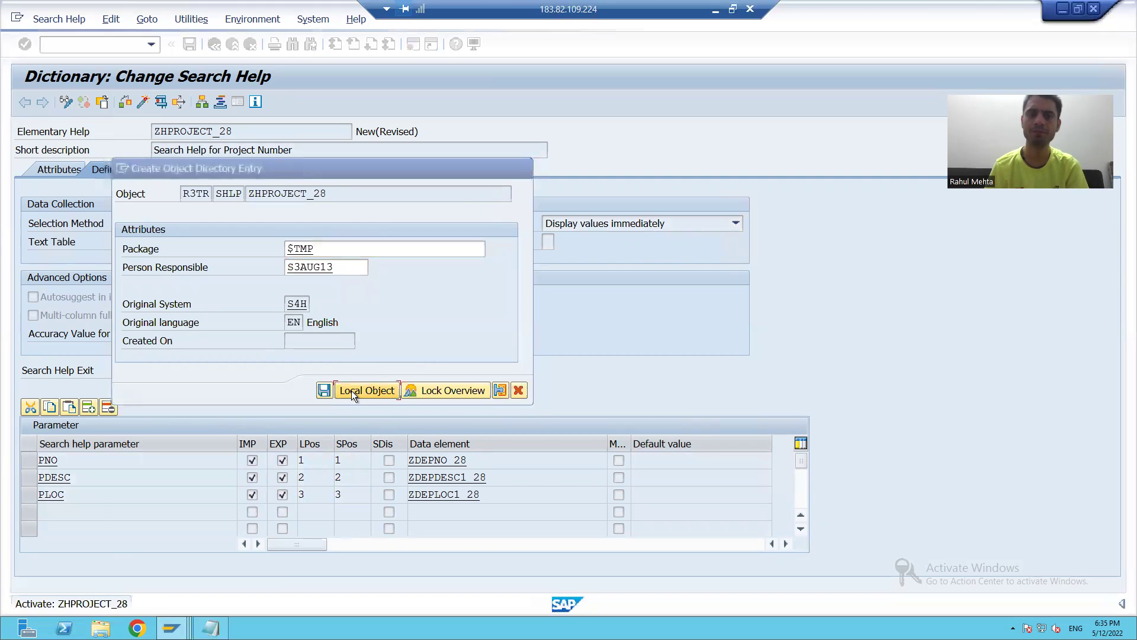
{"action": "left_click", "coordinate": [160, 103]}
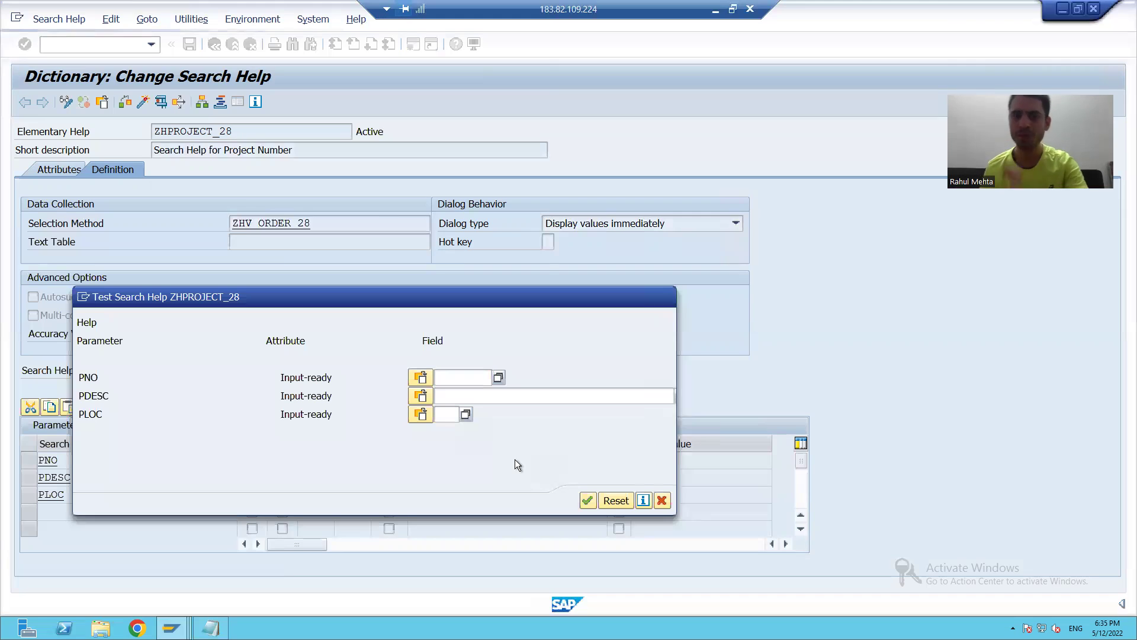
{"action": "key", "text": "Return"}
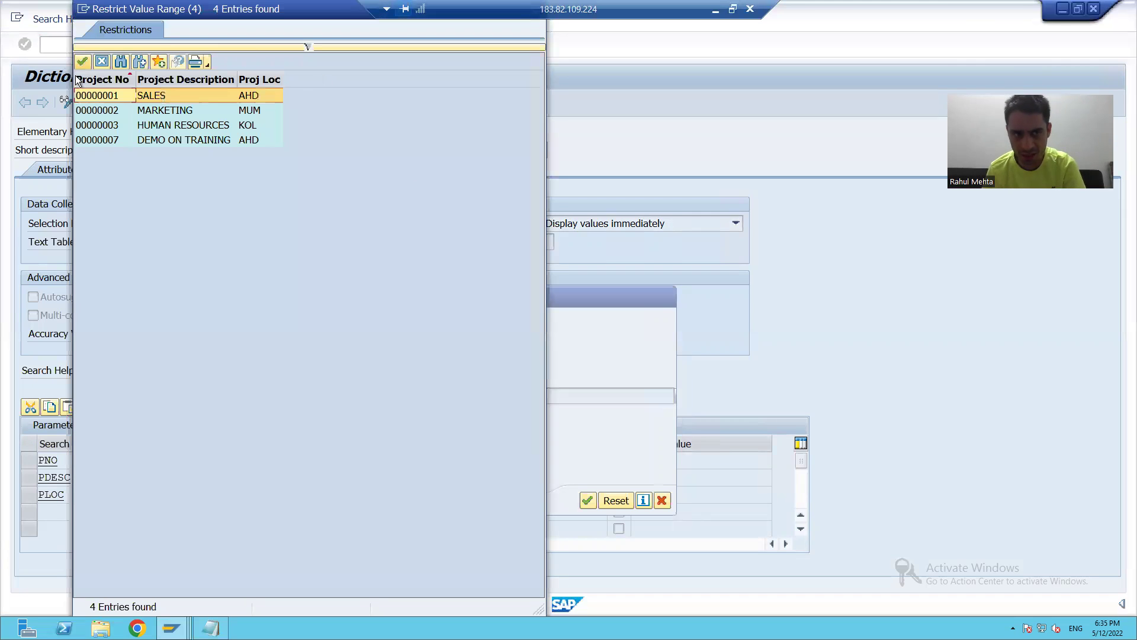